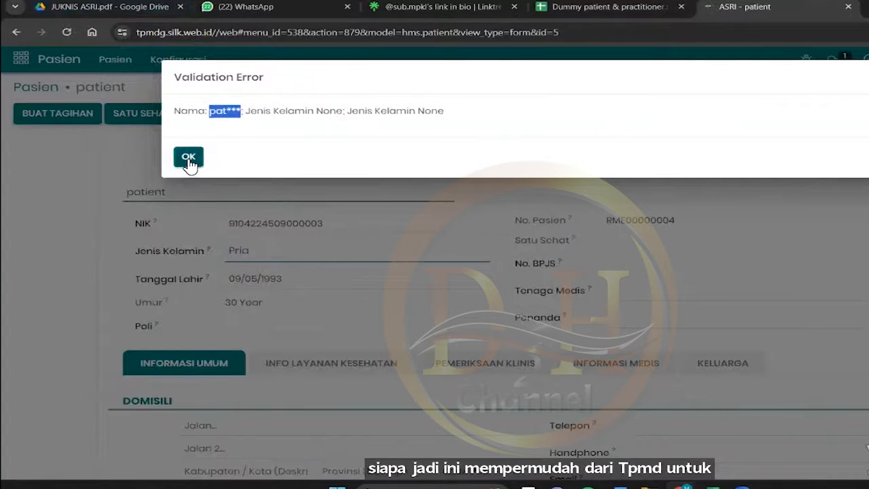
Replace the patient's name with the masked name from the validation error and fetch the patient's Satu Sehat ID
click(188, 156)
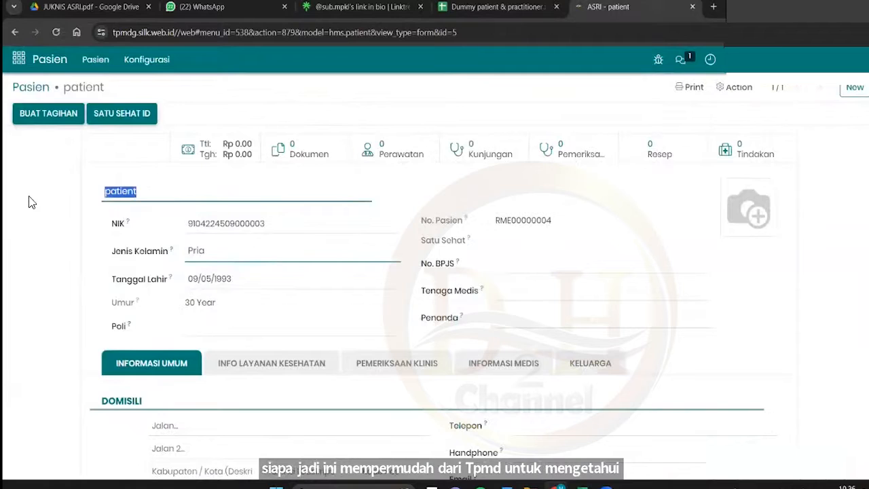
text(pat***)
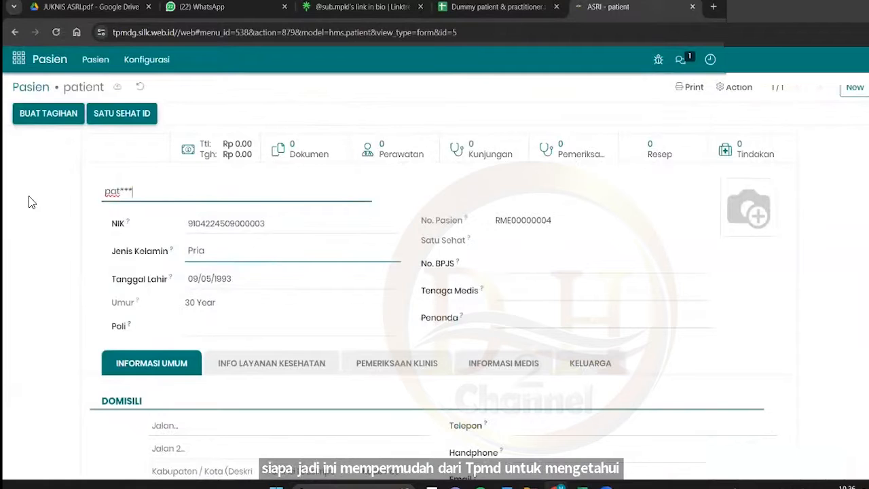
click(116, 87)
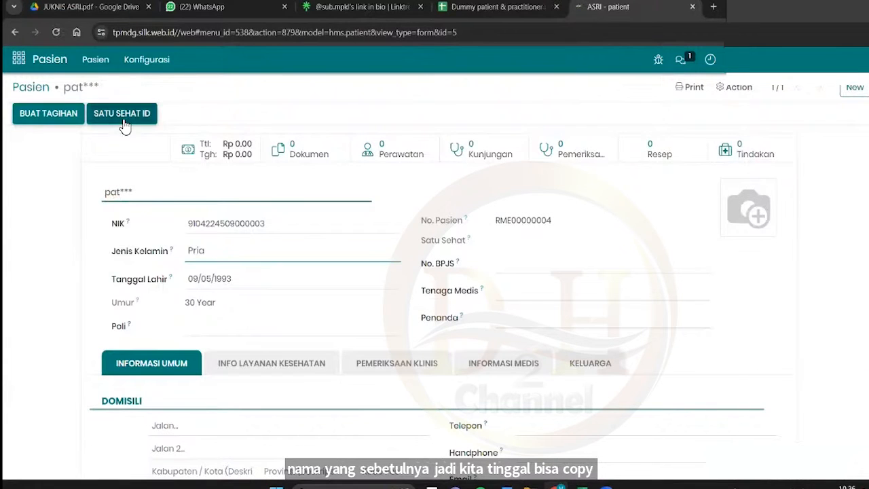
click(121, 114)
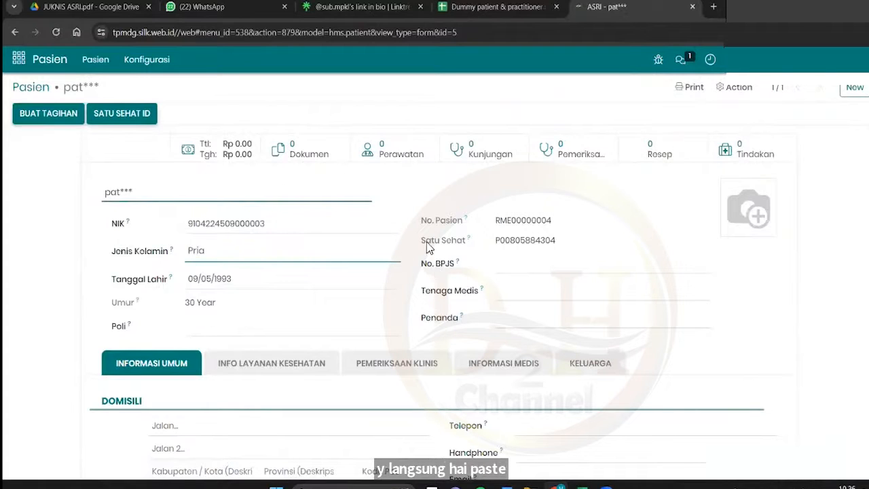
Check the patient record's Satu Sehat and patient number fields, and return to the patient list
drag(420, 240, 542, 240)
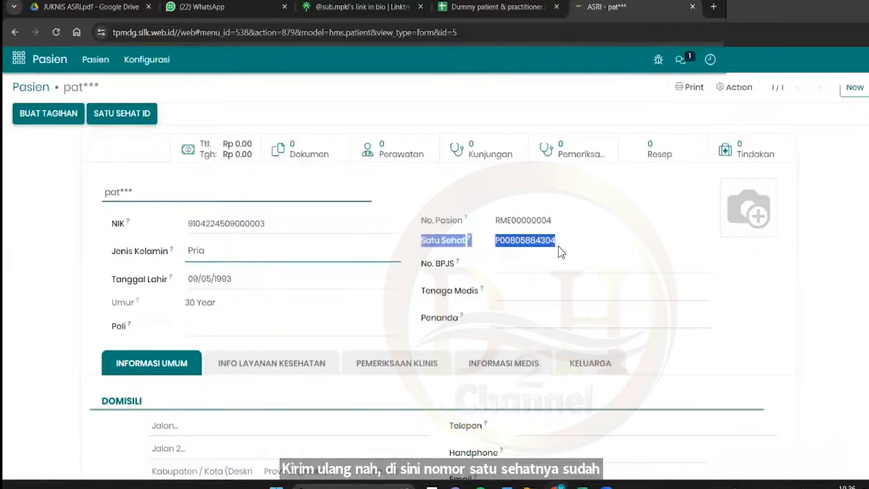
drag(419, 218, 563, 223)
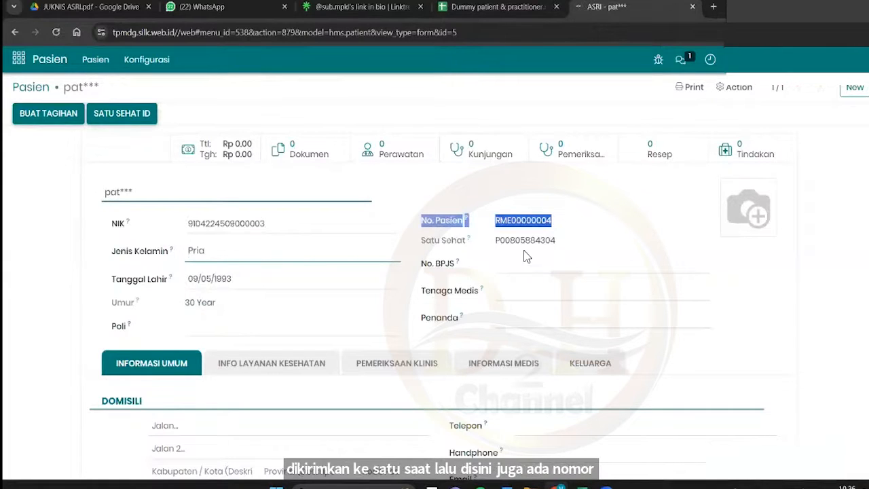
click(510, 237)
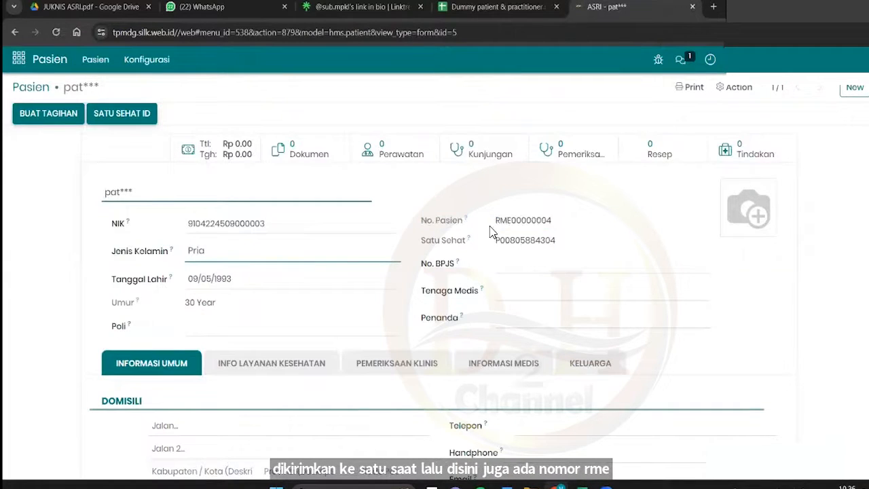
drag(494, 224, 567, 226)
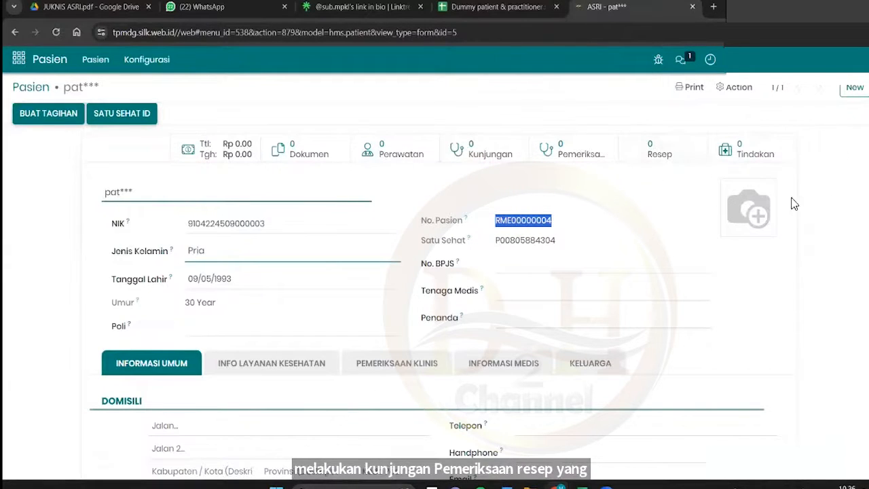
click(24, 92)
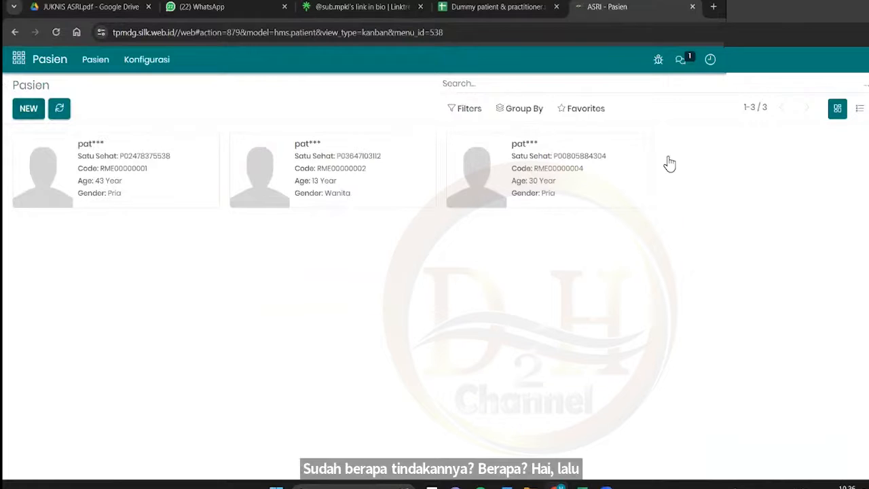
click(515, 110)
click(404, 120)
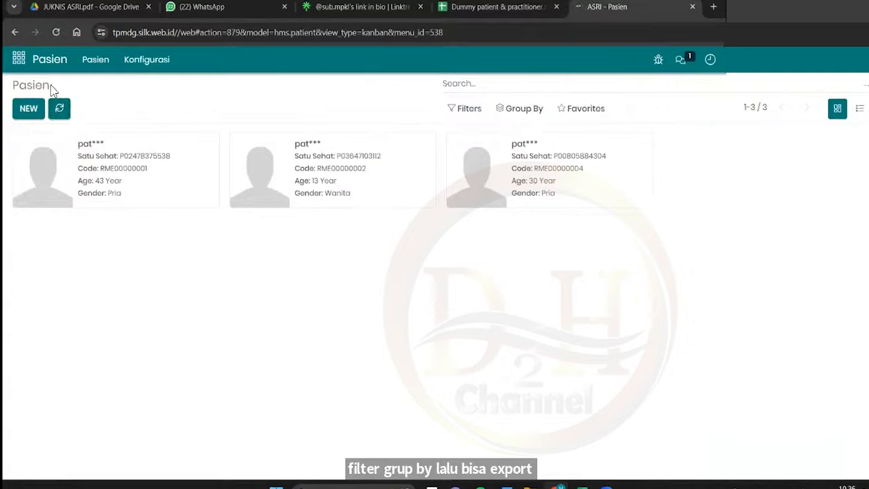
Create a new visit in Kunjungan and select the third listed patient
click(19, 62)
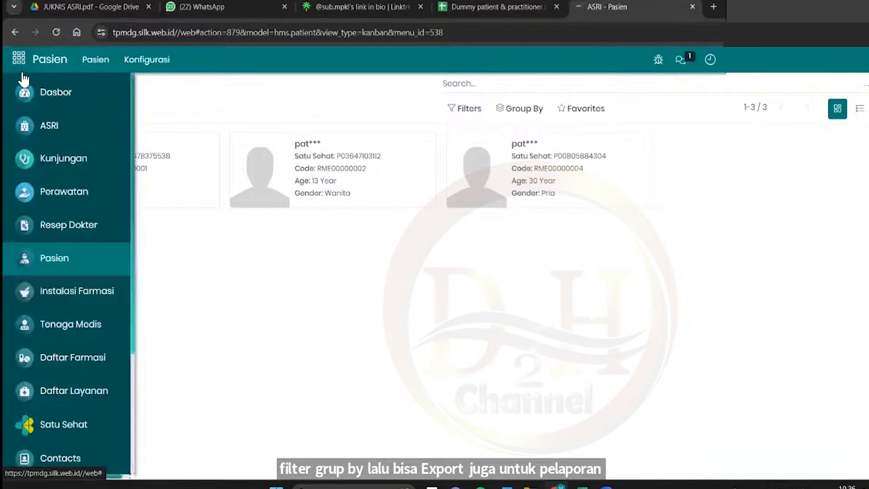
click(61, 158)
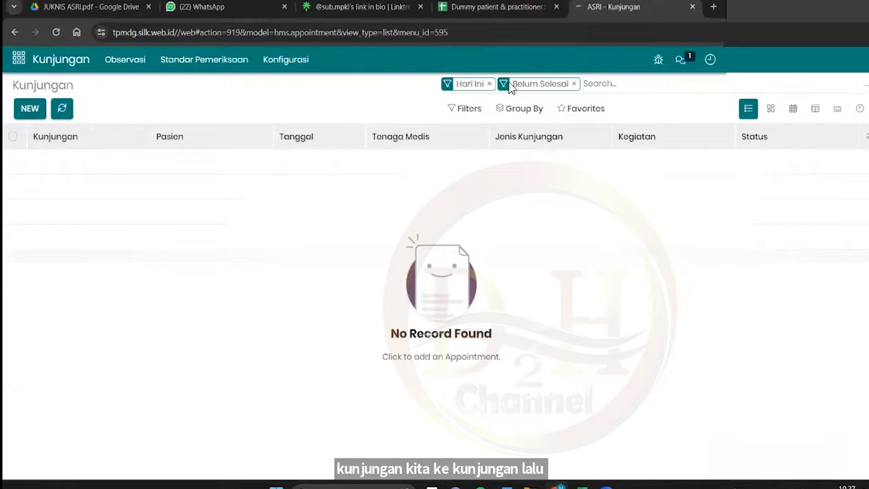
click(34, 110)
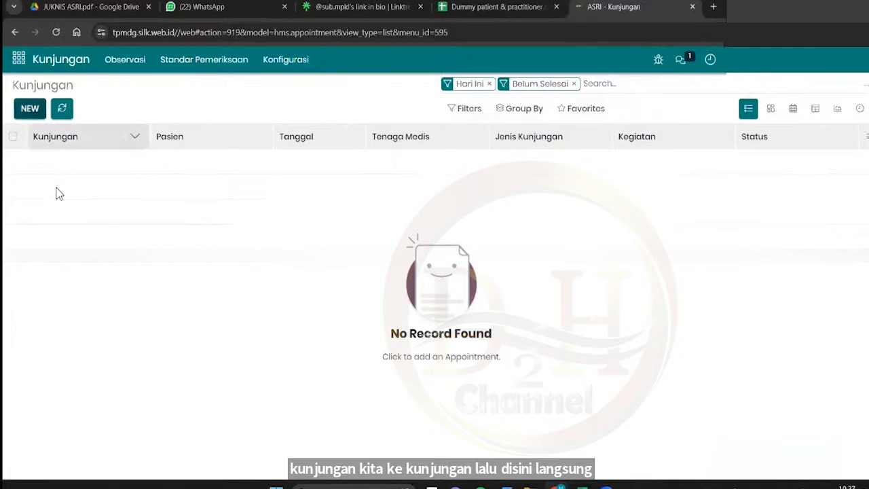
click(217, 223)
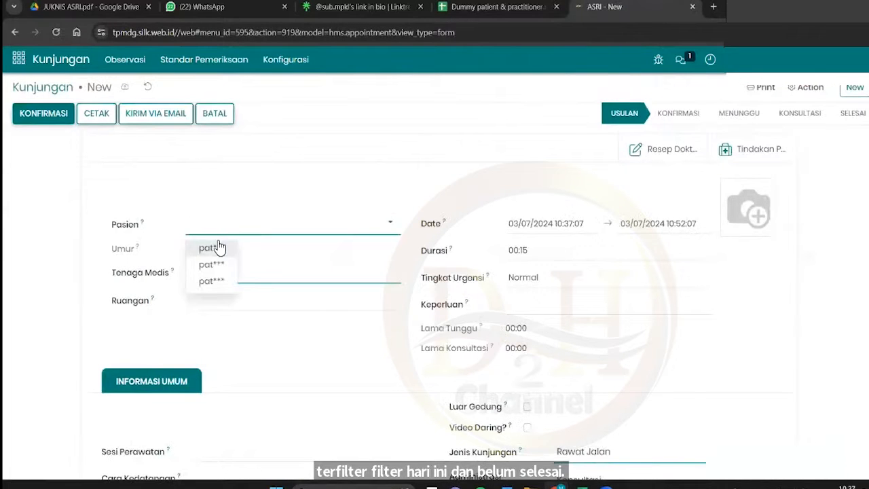
click(218, 247)
click(220, 239)
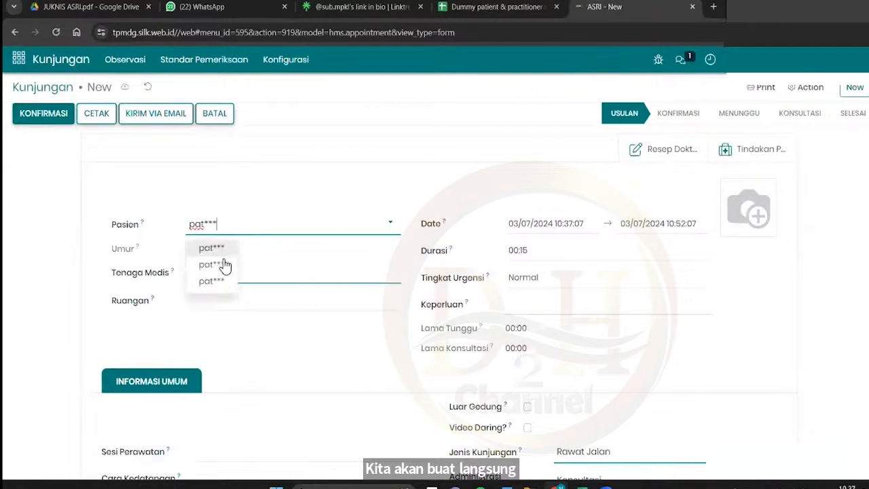
click(225, 264)
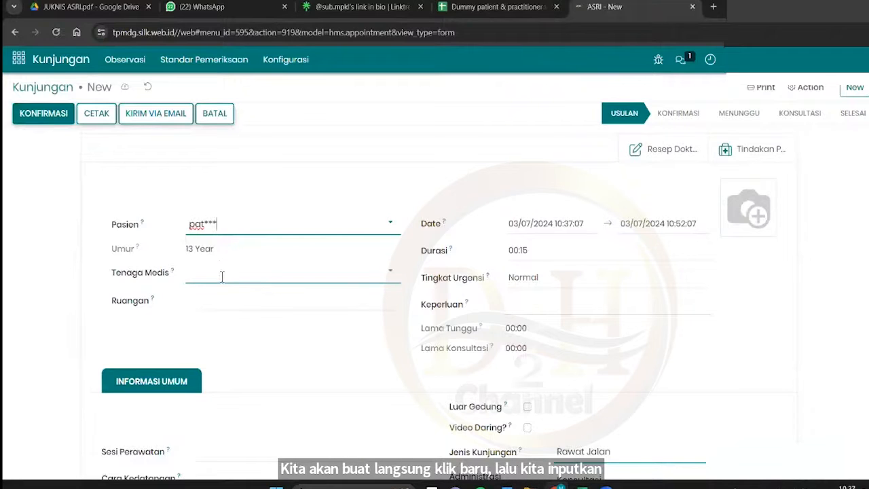
click(212, 239)
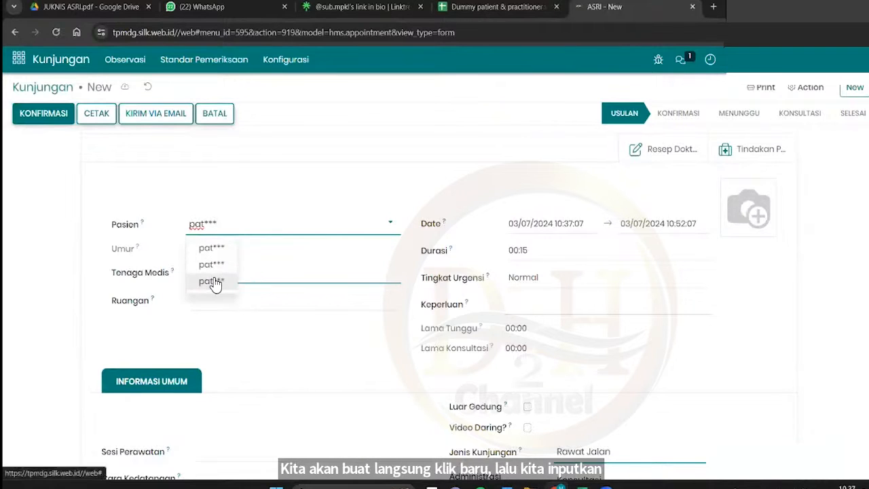
click(213, 282)
Assign Practitioner 1 as the Tenaga Medis and review the visit's other required fields
click(198, 274)
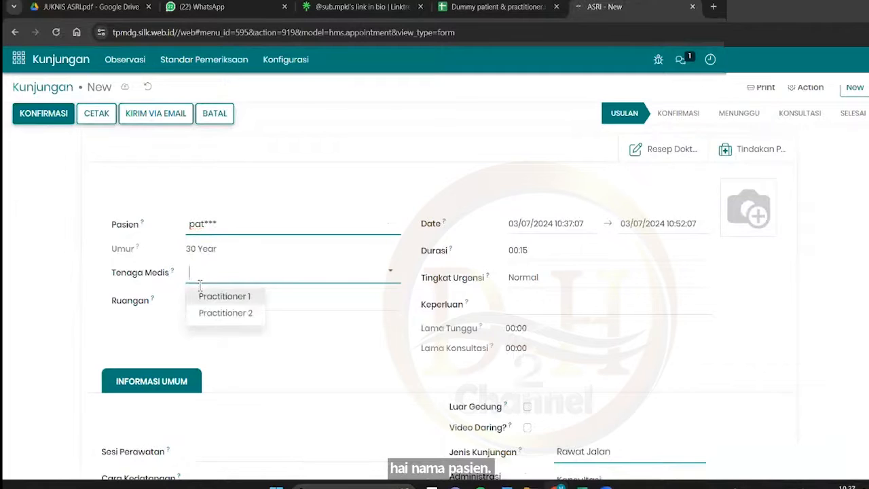
click(201, 295)
scroll(132, 278, down, 1)
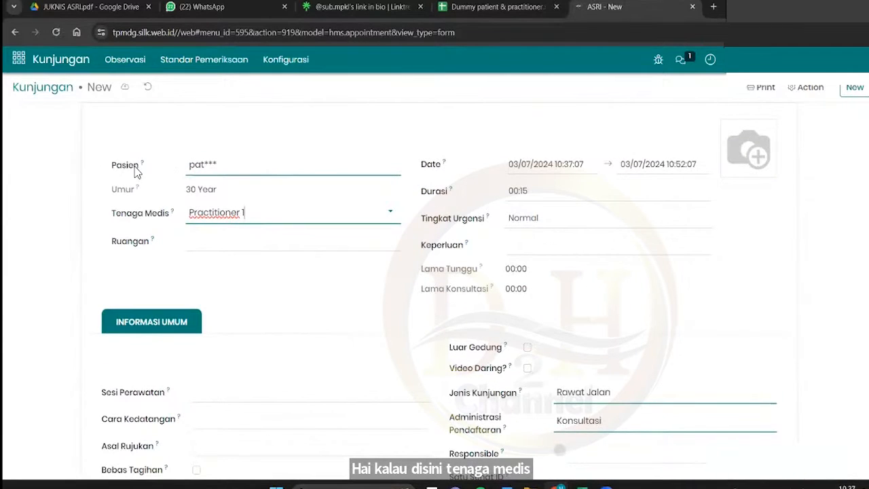
scroll(440, 270, down, 1)
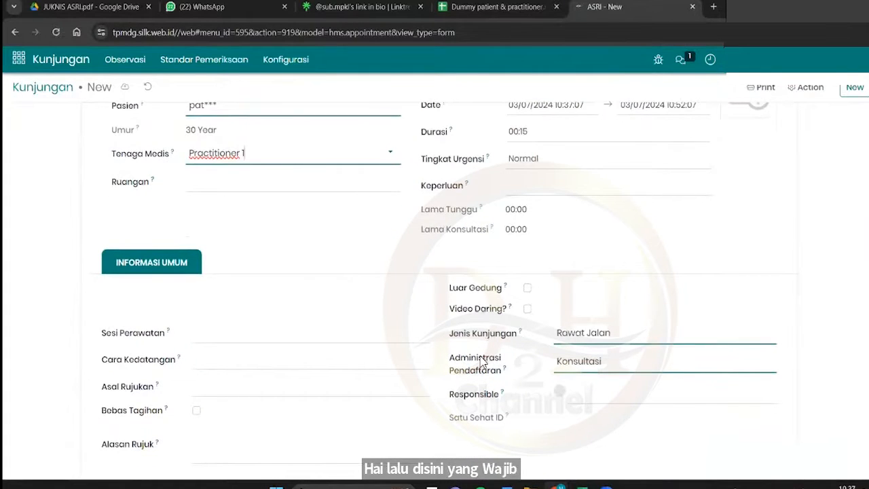
scroll(429, 260, up, 2)
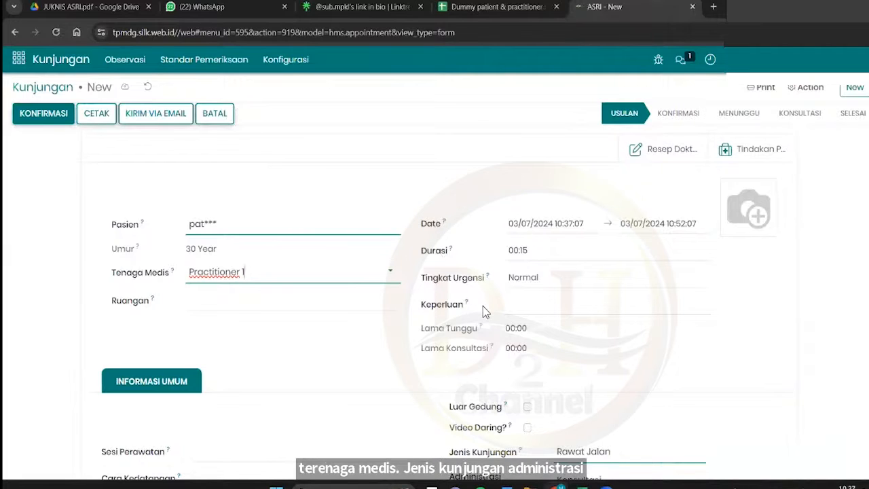
Set the visit's Keperluan to Berobat
click(514, 307)
click(520, 325)
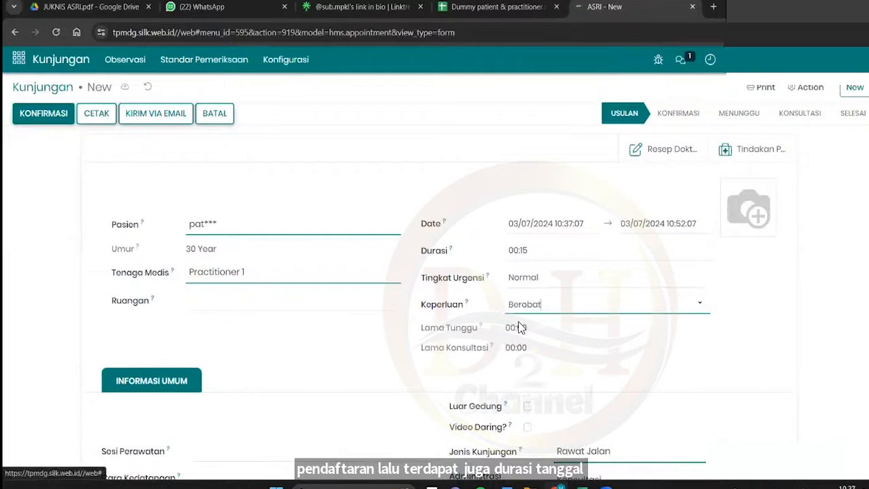
scroll(482, 303, down, 2)
click(538, 194)
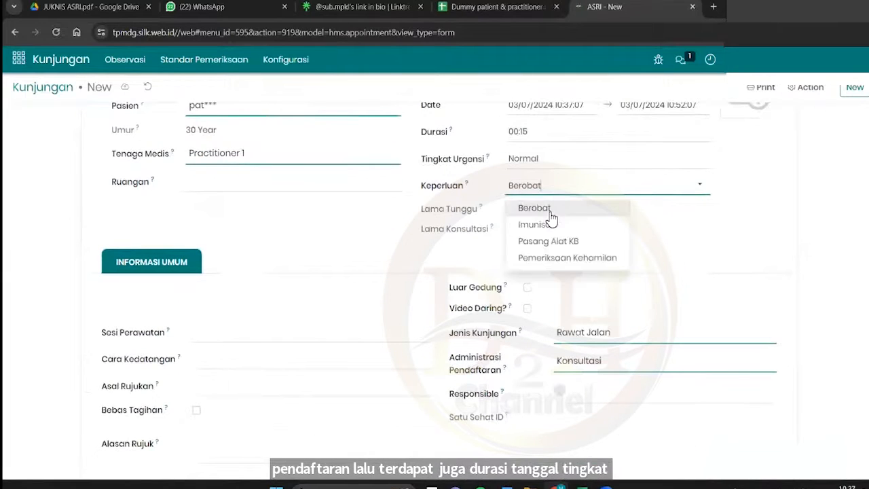
click(551, 213)
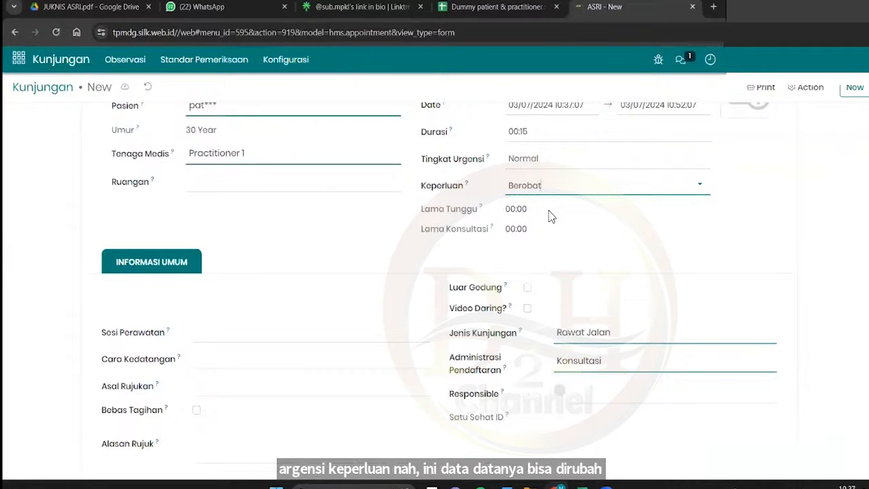
Switch the visit's Bebas Tagihan option on and back off
scroll(356, 209, down, 1)
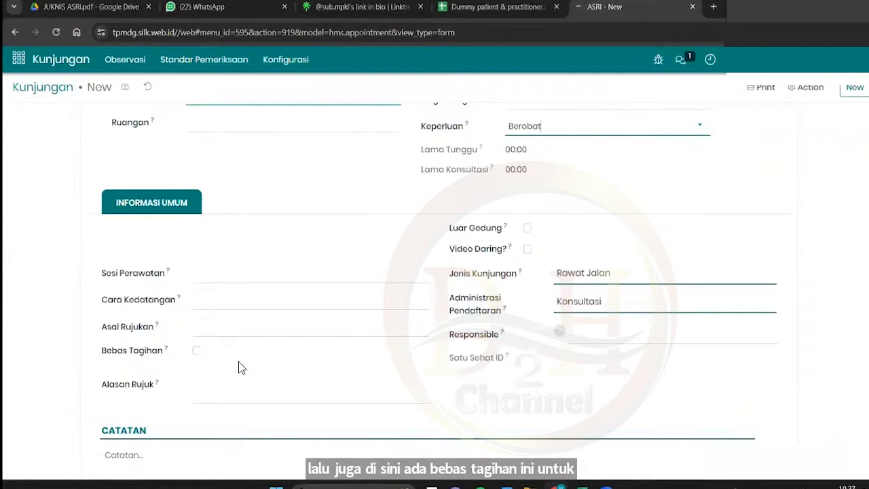
click(197, 352)
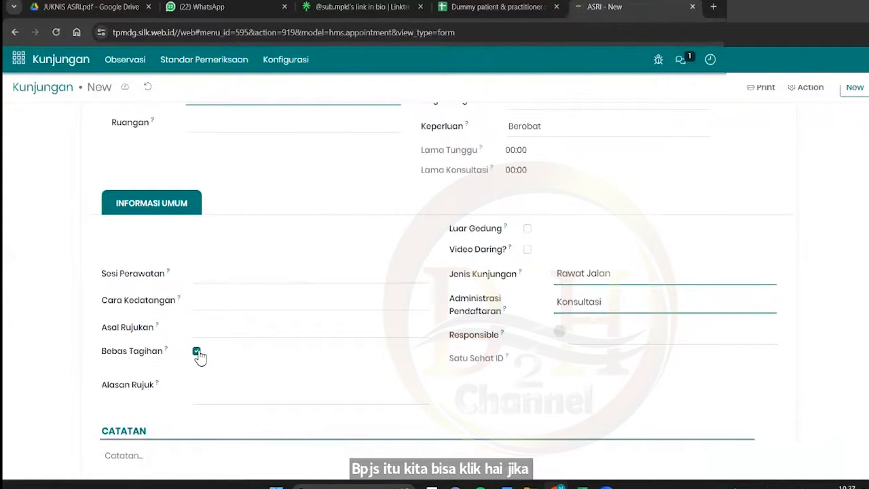
click(197, 352)
Save and confirm the new visit, and advance it to the Menunggu stage
scroll(214, 367, up, 5)
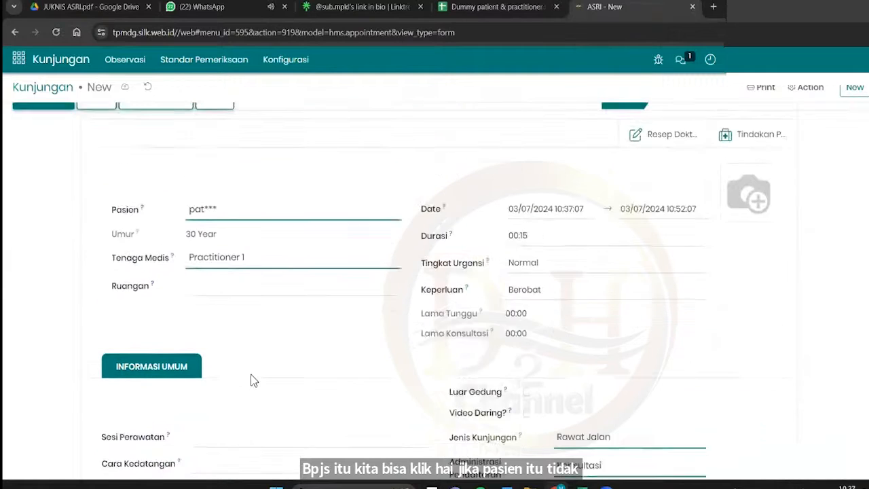
click(127, 88)
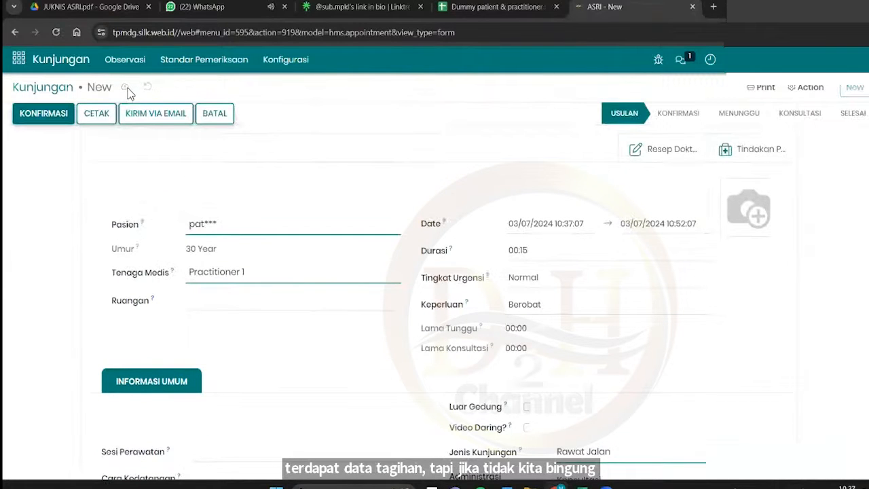
click(61, 114)
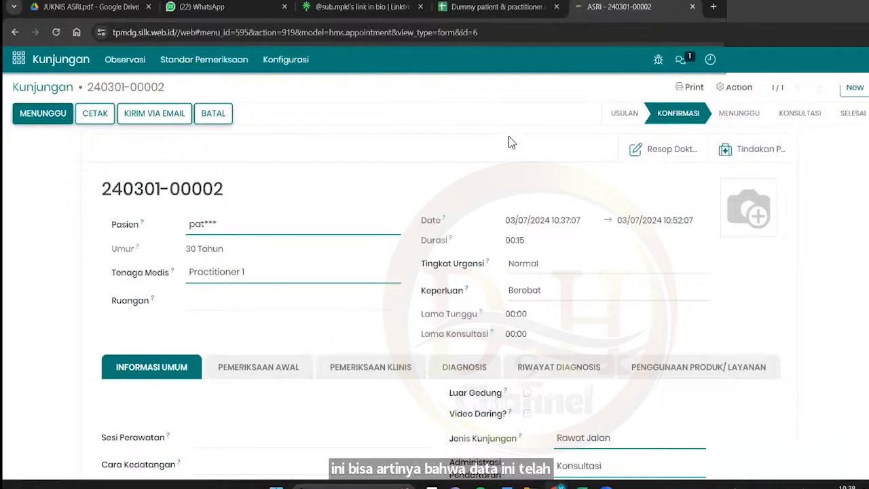
click(61, 121)
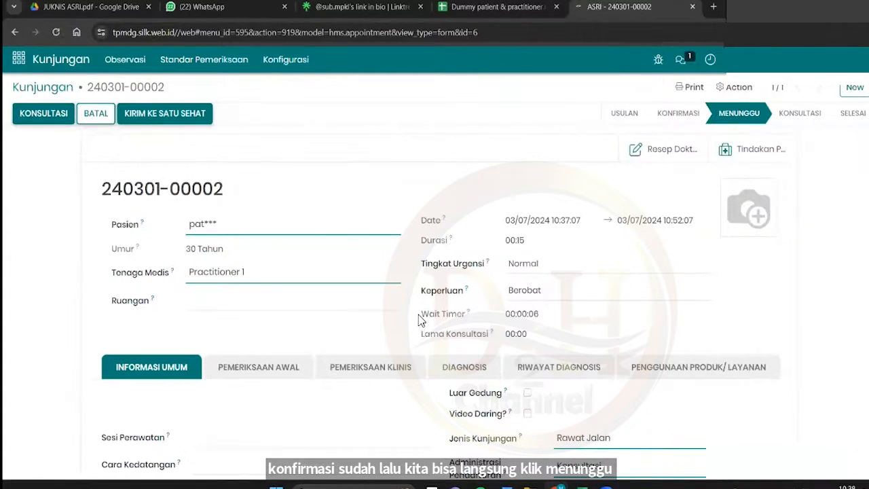
Check the wait timer of the waiting visit
drag(419, 315, 505, 315)
click(540, 313)
scroll(599, 269, down, 1)
click(560, 270)
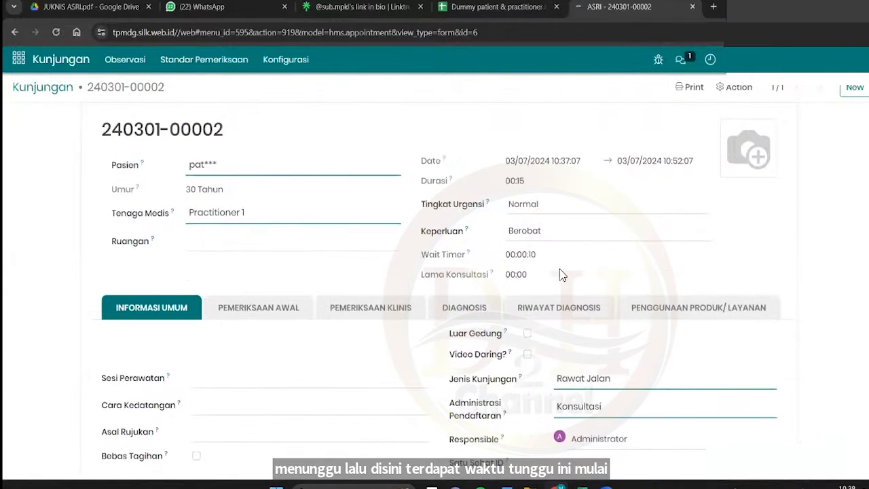
scroll(560, 274, up, 1)
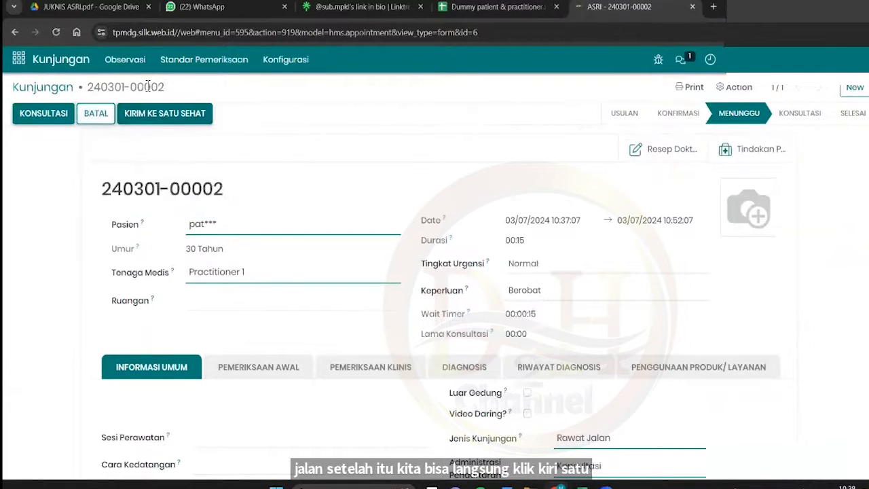
Send the visit to Satu Sehat and check its Satu Sehat ID in the general information
click(177, 114)
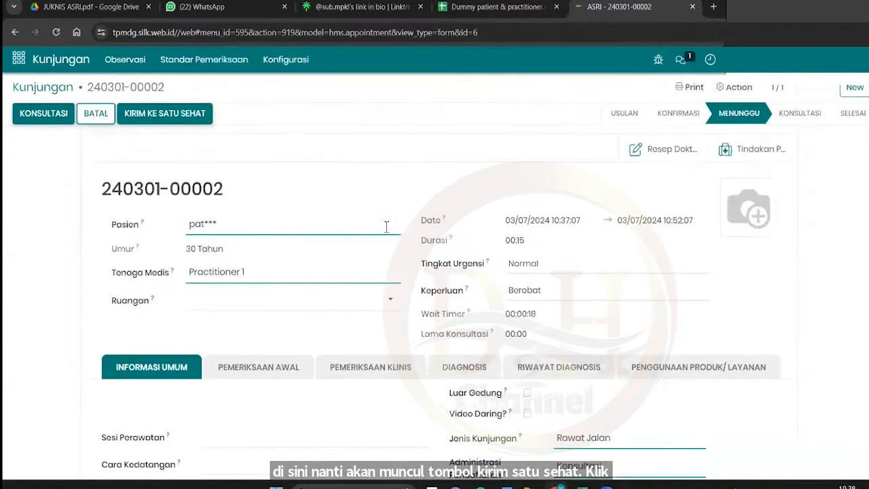
scroll(394, 237, down, 2)
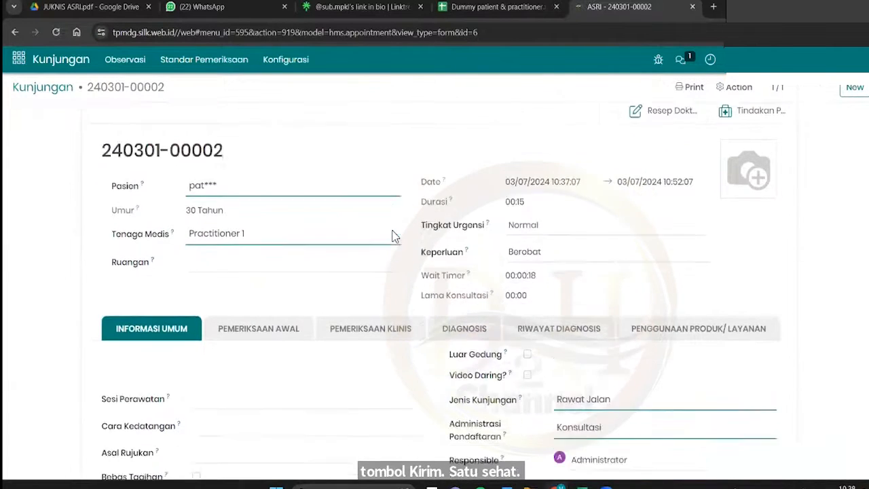
drag(450, 402, 738, 408)
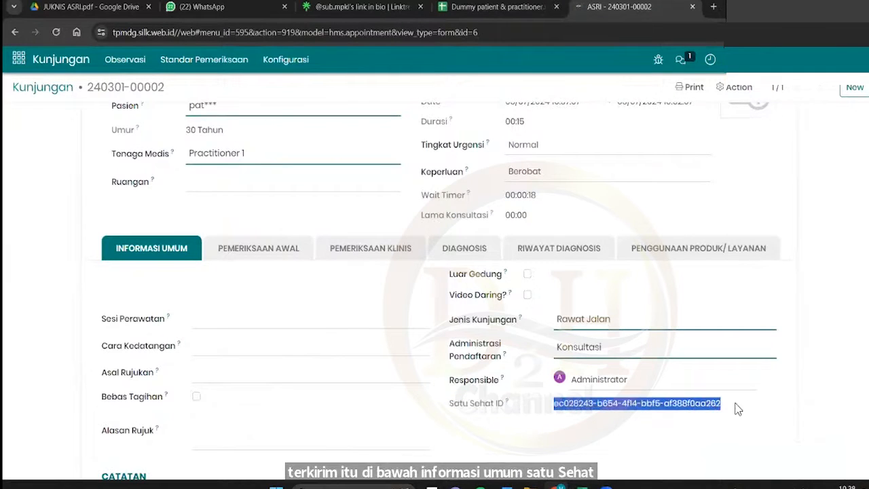
Advance the visit from waiting to the Konsultasi stage
click(731, 403)
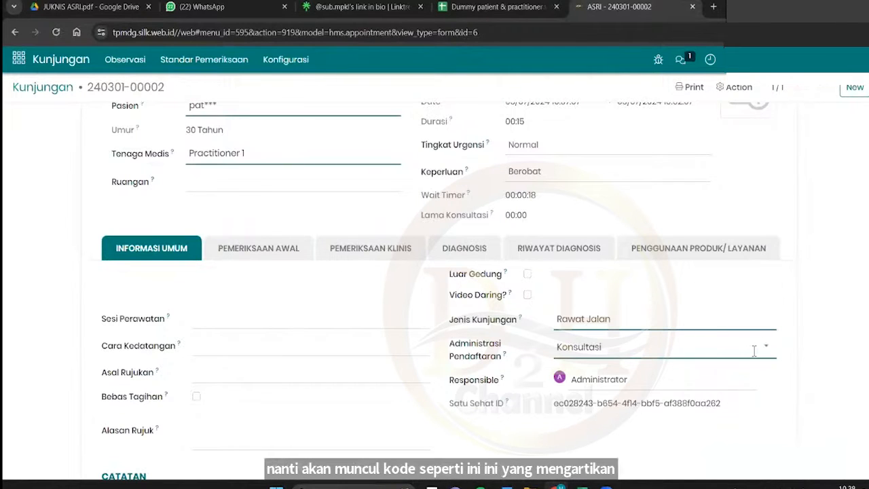
scroll(779, 330, up, 1)
scroll(781, 328, up, 1)
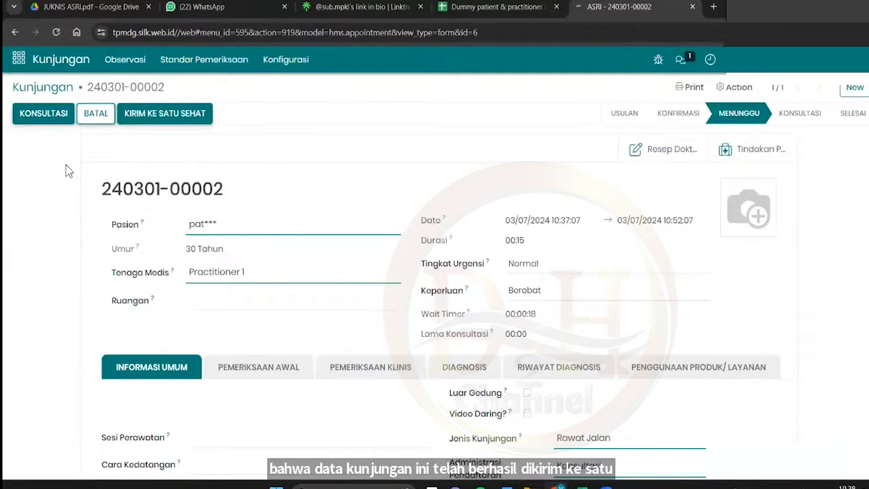
click(51, 114)
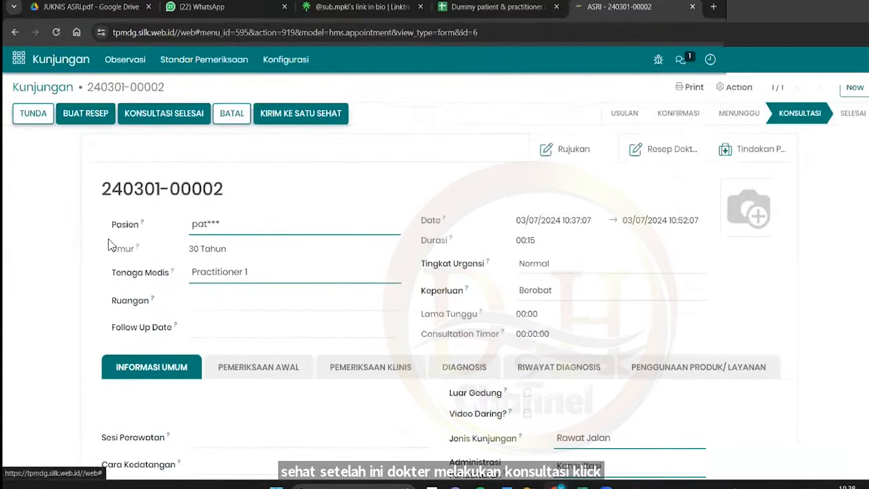
Review the anamnesis, illness history, medication and lifestyle fields in the visit's Pemeriksaan Awal section
click(279, 369)
scroll(345, 359, down, 1)
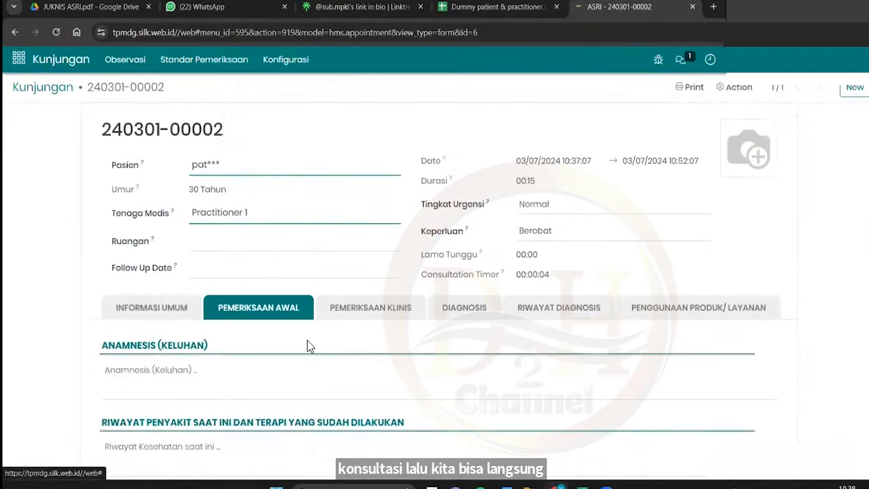
scroll(134, 307, down, 1)
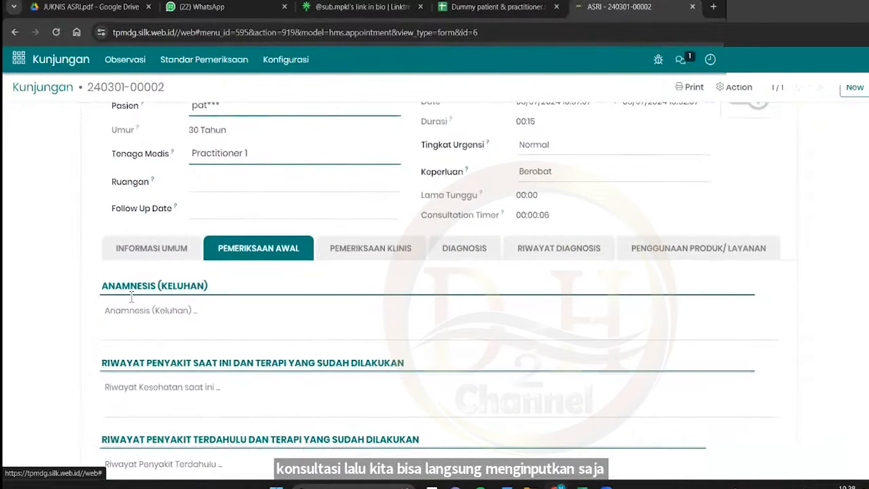
scroll(164, 361, down, 1)
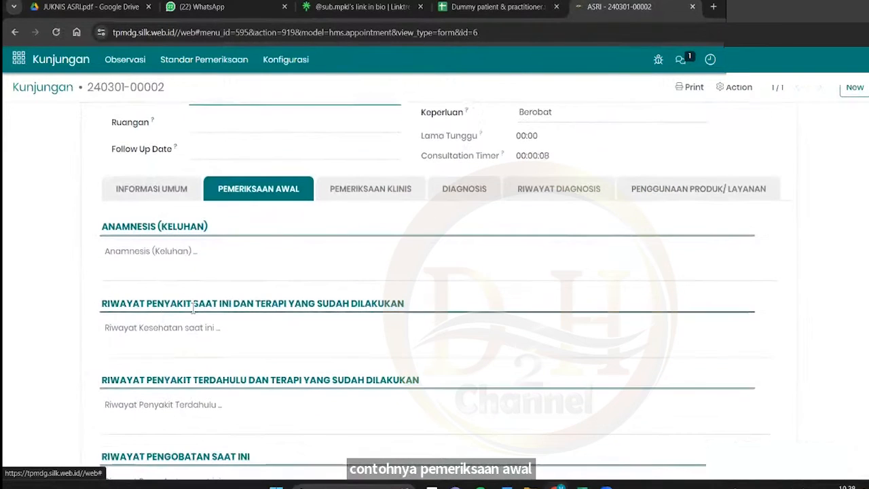
scroll(233, 379, down, 1)
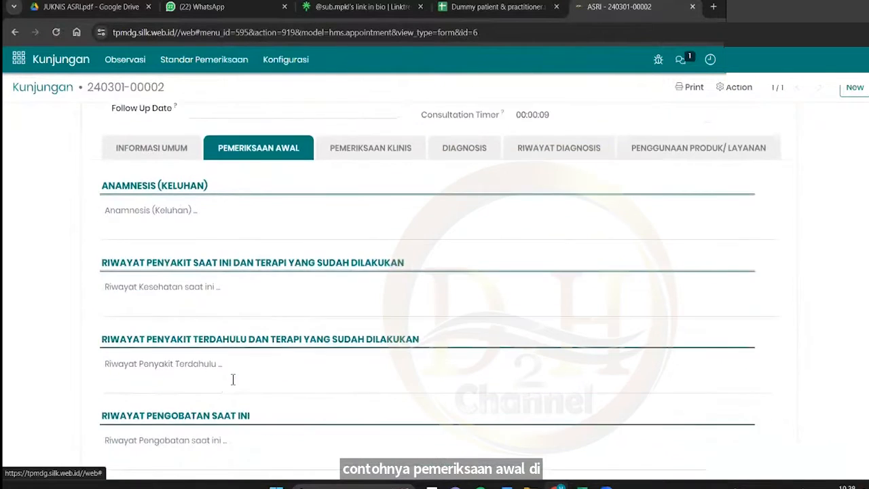
scroll(233, 379, down, 1)
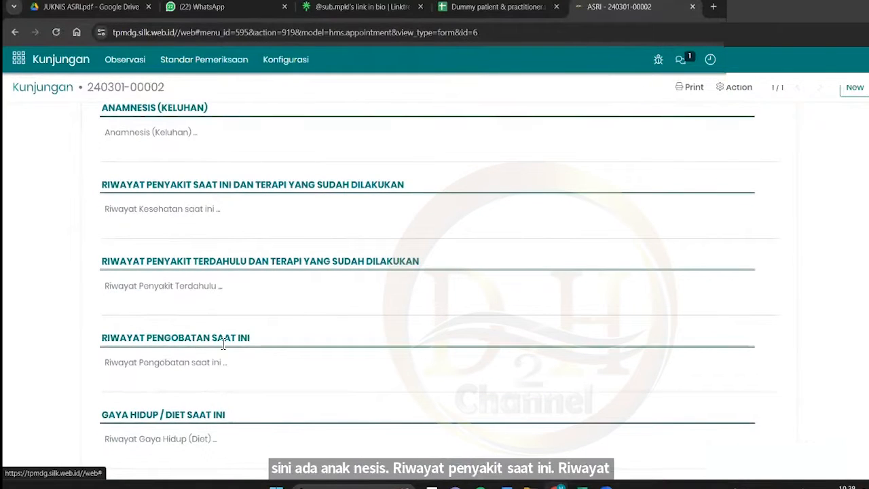
scroll(231, 348, down, 2)
scroll(155, 273, up, 4)
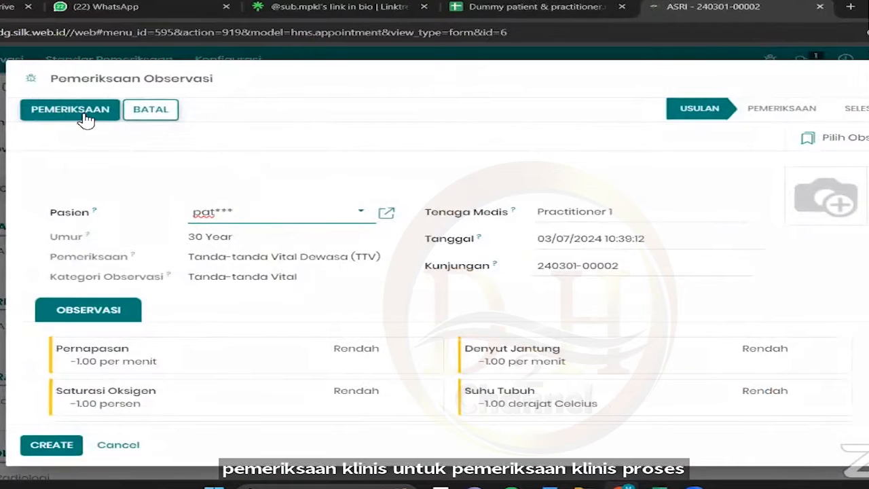
Start the Tanda-tanda Vital Dewasa (TTV) examination for the visit and open its record to review the observation parameters
click(85, 119)
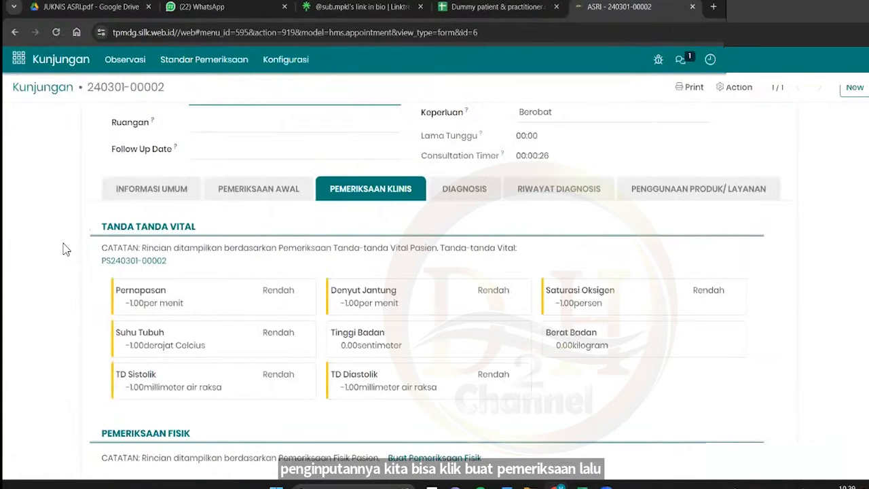
click(133, 262)
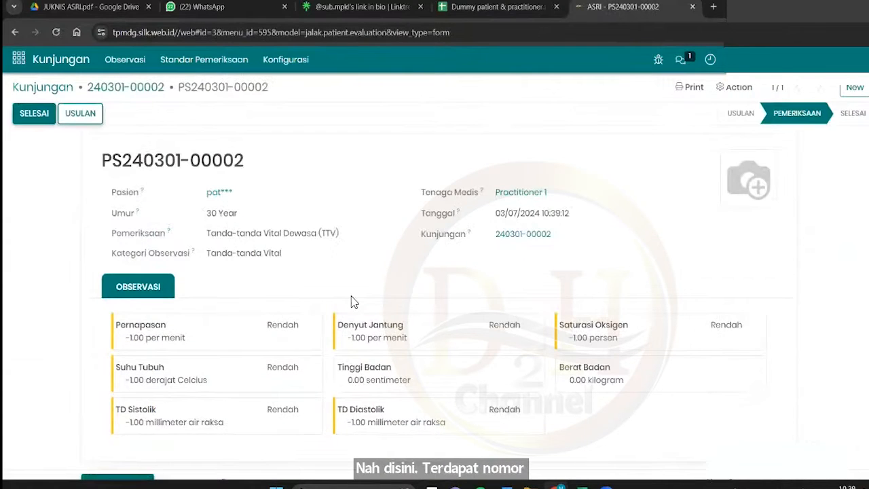
scroll(351, 302, down, 2)
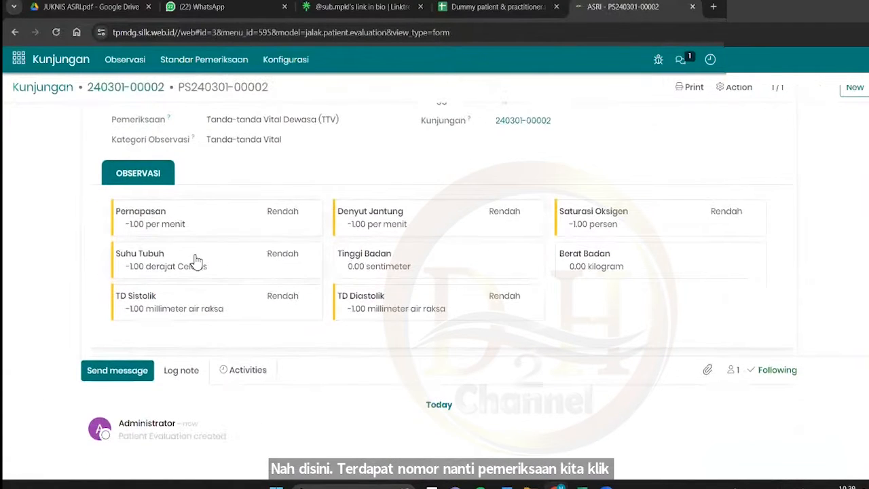
scroll(195, 261, up, 2)
scroll(240, 272, down, 2)
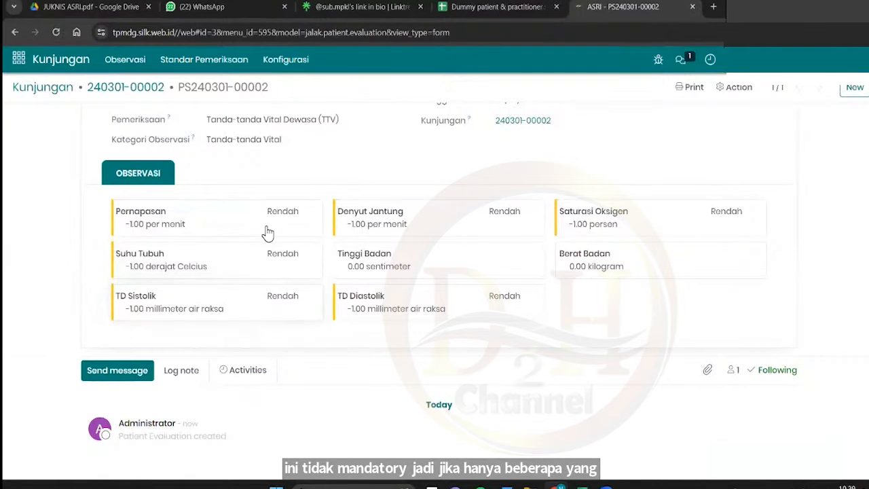
scroll(265, 235, up, 3)
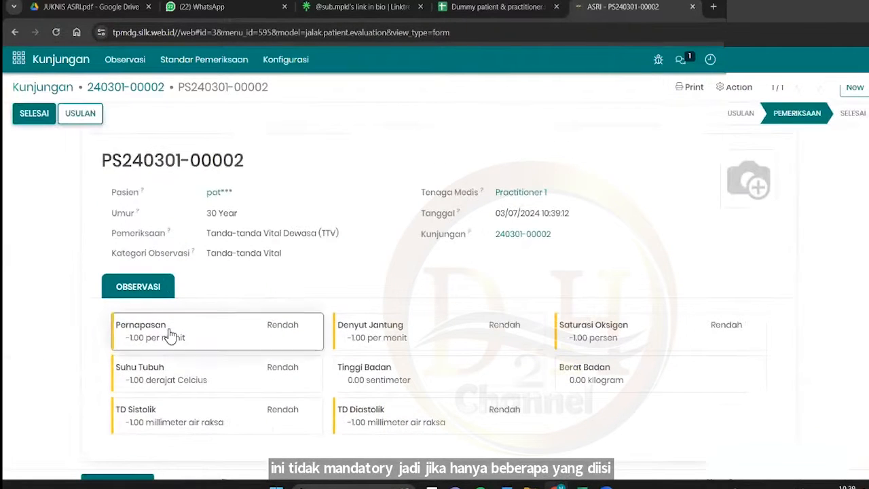
Set the Pernapasan result to 25 per menit and save the observation line
click(170, 335)
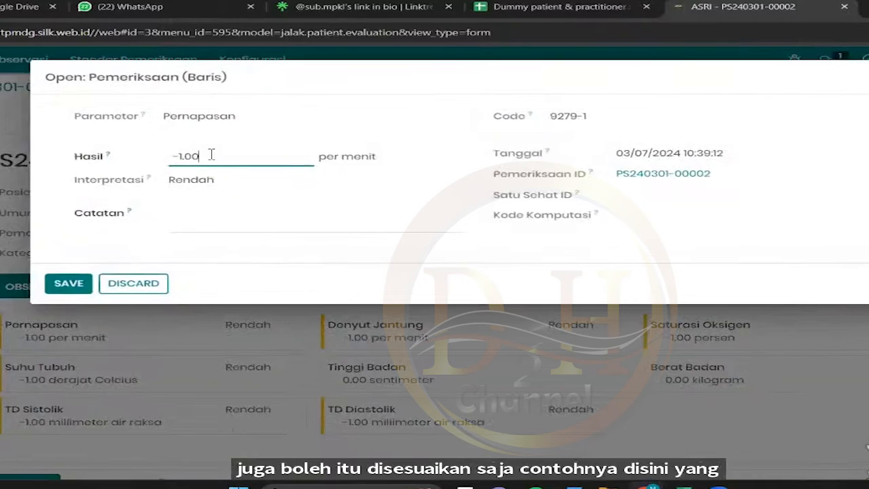
drag(211, 155, 137, 156)
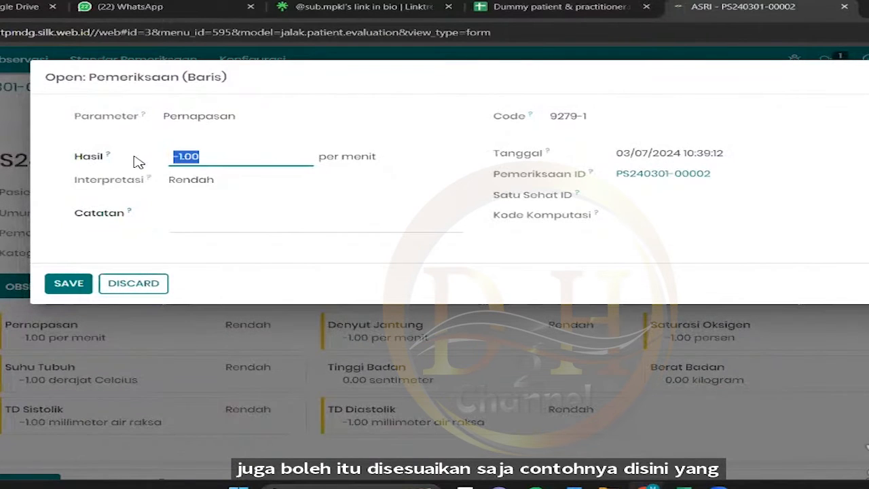
key(BackSpace)
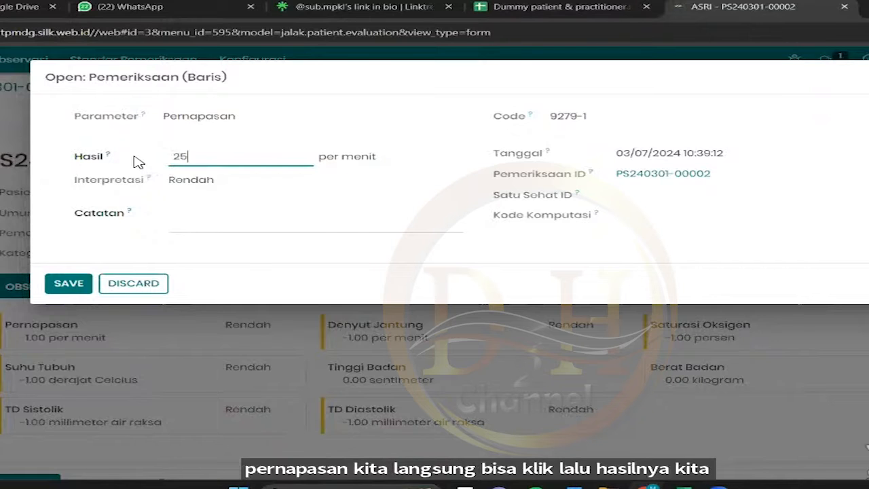
text(25)
click(70, 263)
click(61, 285)
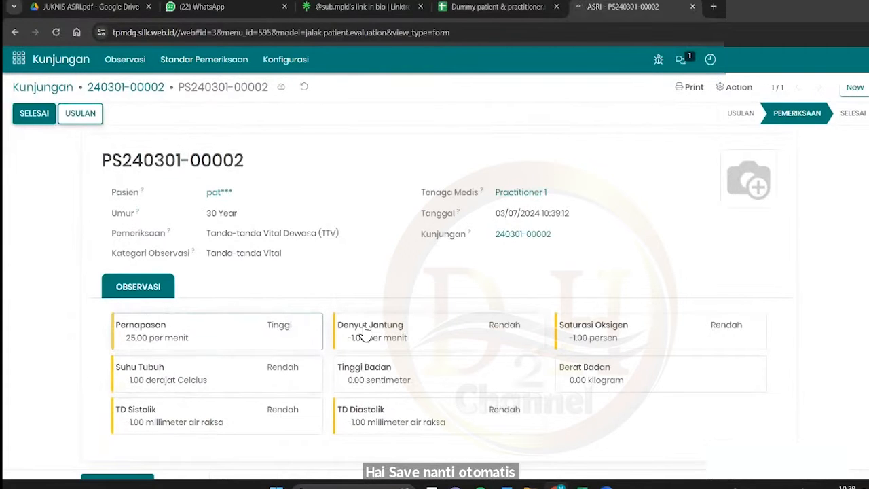
Set the Suhu Tubuh result to 35 derajat Celcius and save the observation line
click(250, 385)
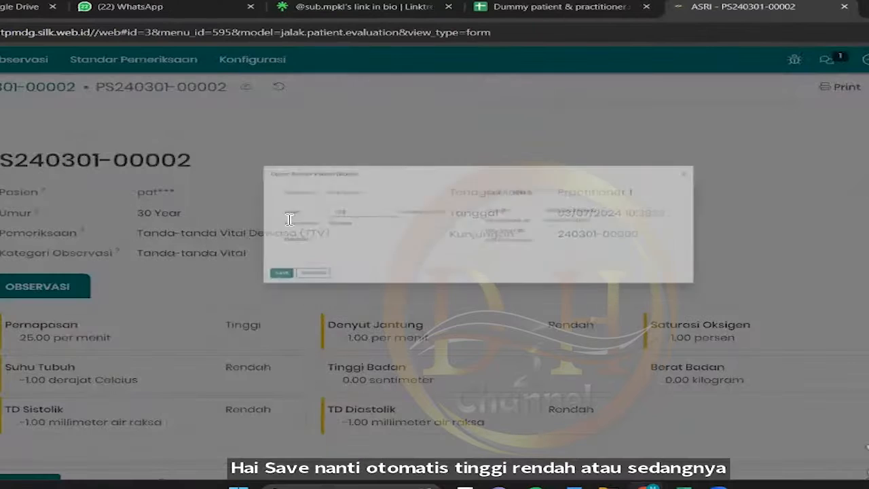
double_click(232, 157)
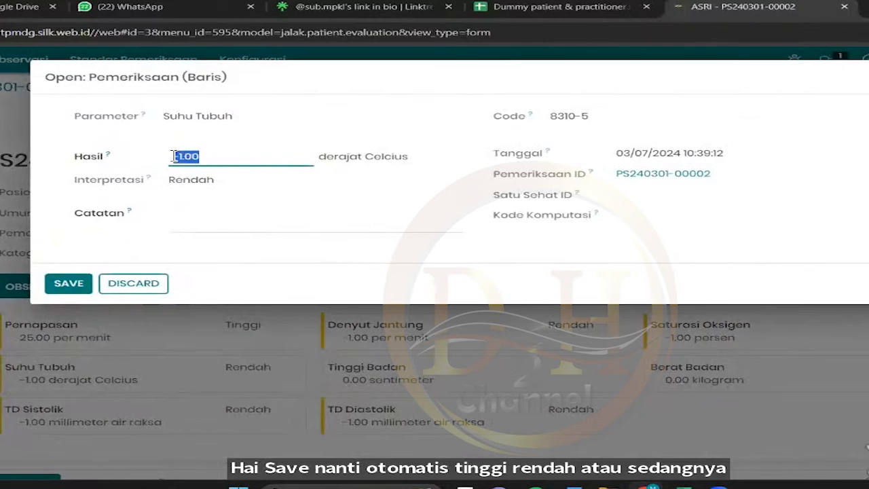
text(35)
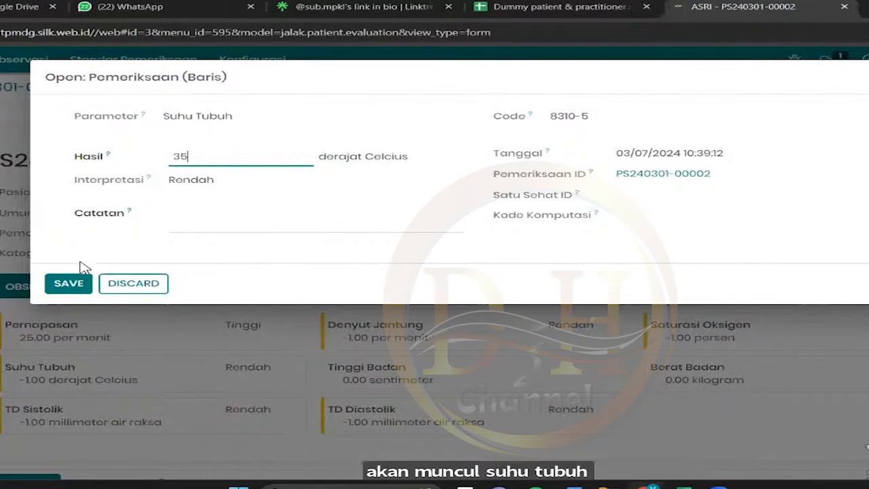
click(80, 287)
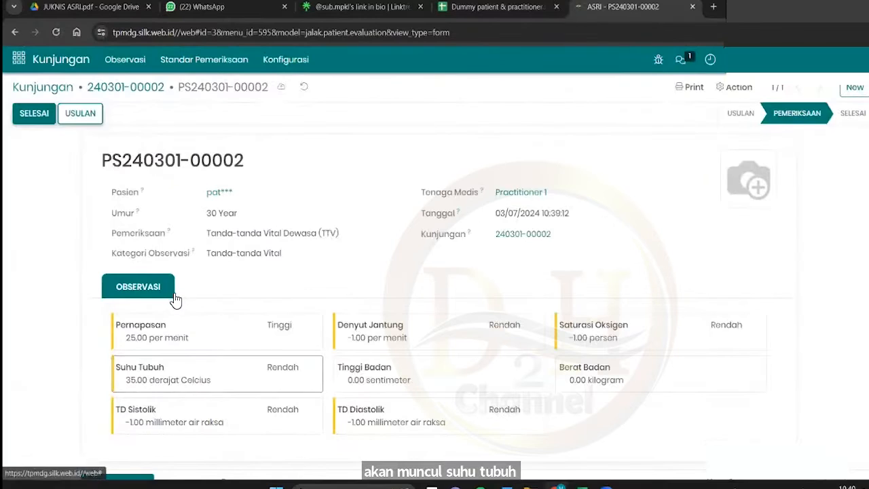
Mark the vital signs examination as Selesai and send it to Satu Sehat
scroll(265, 284, down, 1)
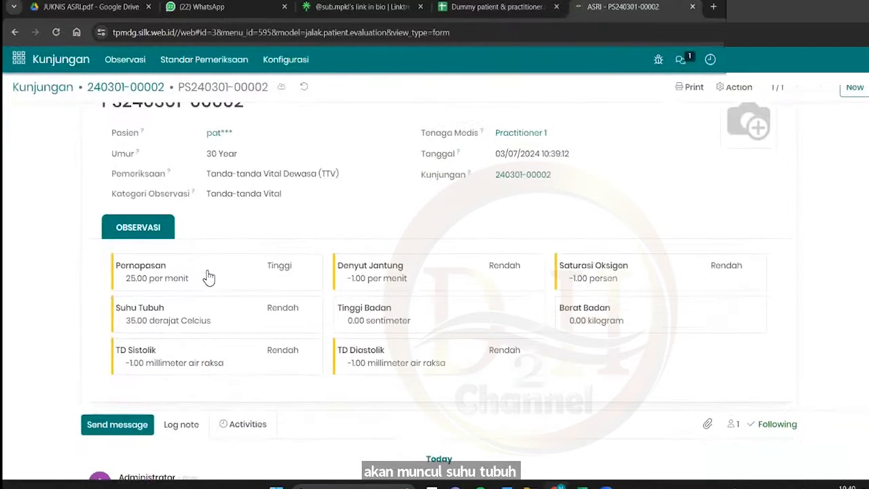
scroll(242, 288, up, 1)
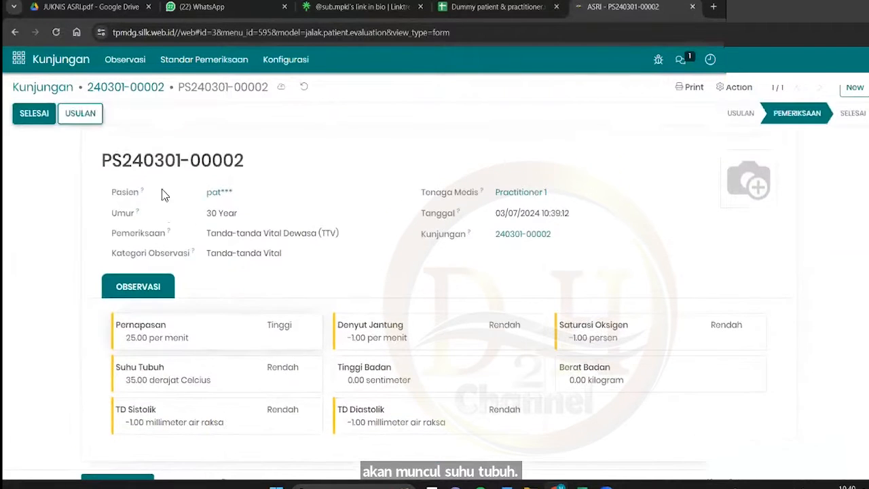
click(35, 115)
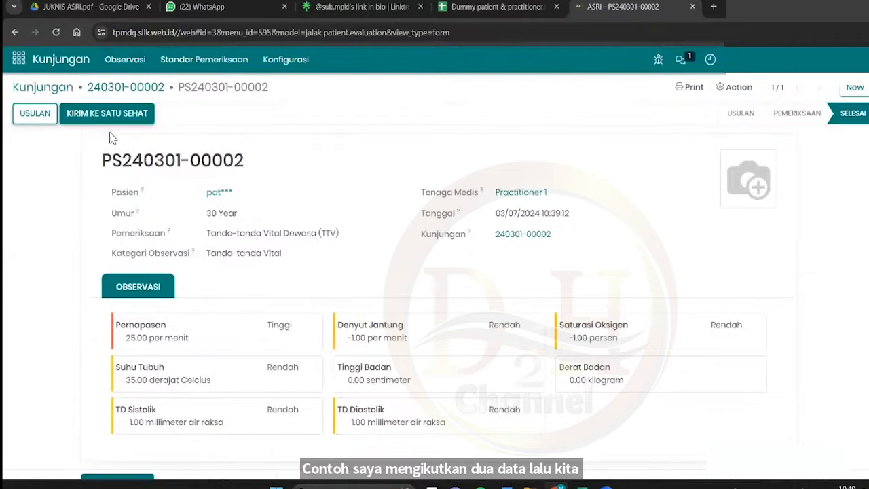
click(107, 115)
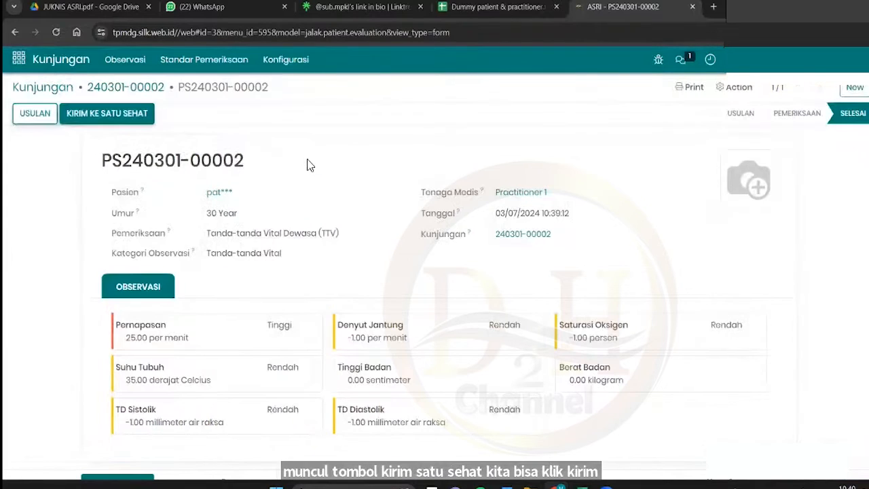
Check the Satu Sehat ID in the details of the Pernapasan observation
click(215, 351)
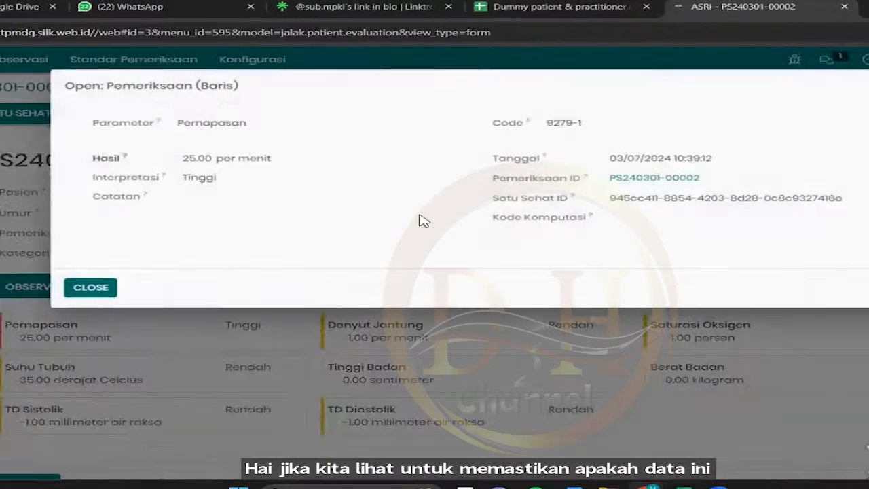
drag(491, 191, 860, 195)
click(611, 196)
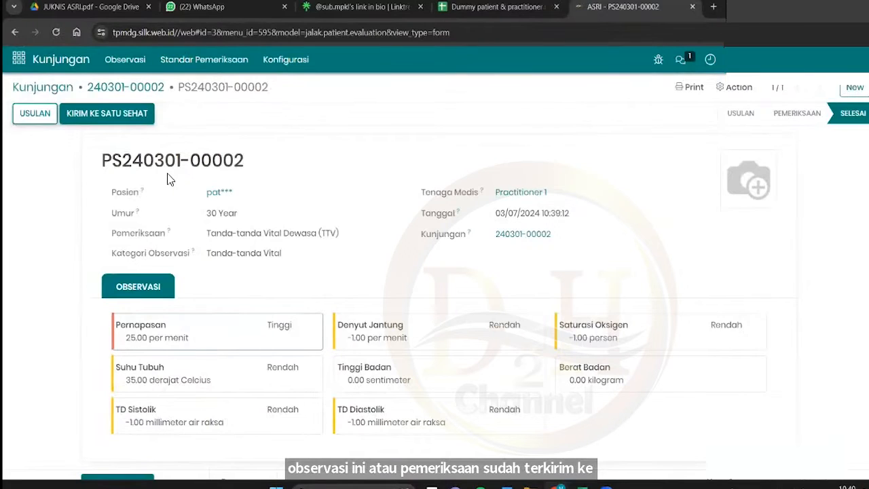
Return to the visit and review the vital signs, physical examination, laboratory and radiology parts of Pemeriksaan Klinis
click(119, 90)
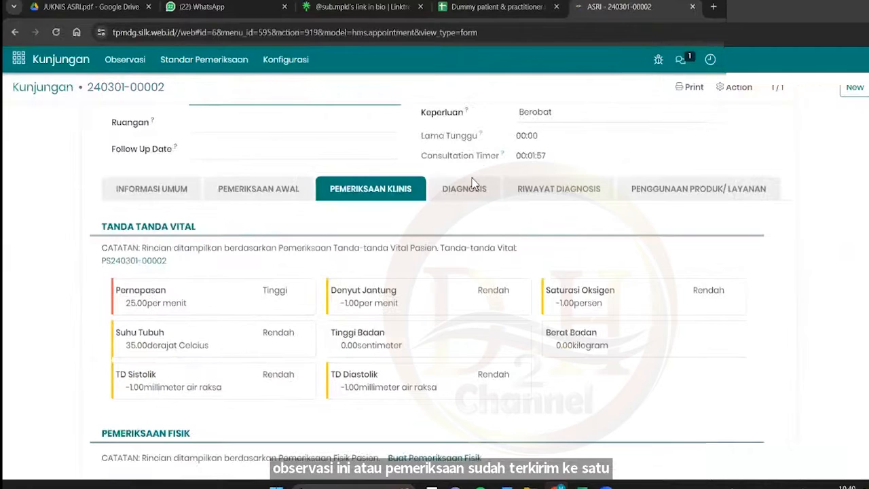
scroll(468, 185, down, 1)
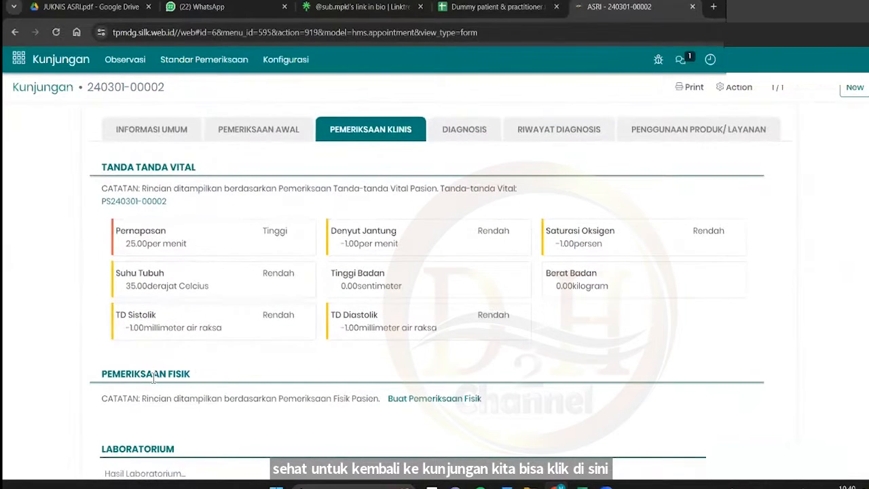
scroll(143, 370, down, 2)
scroll(193, 185, up, 2)
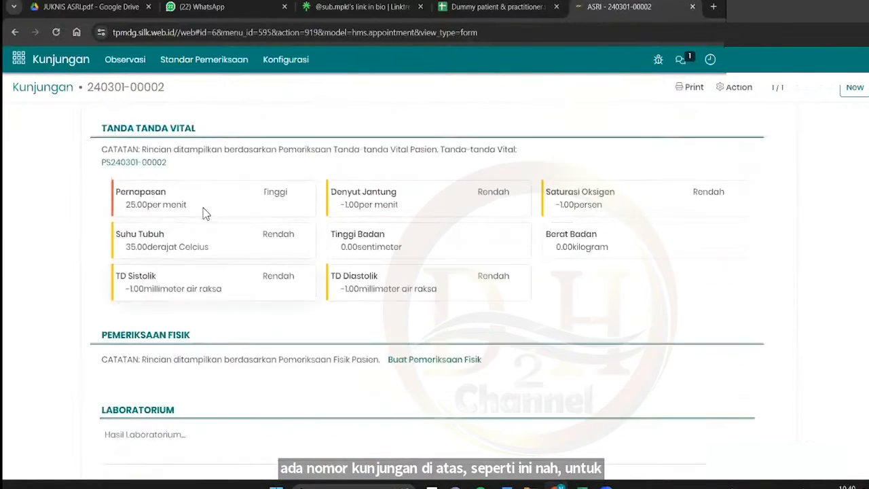
scroll(291, 259, down, 2)
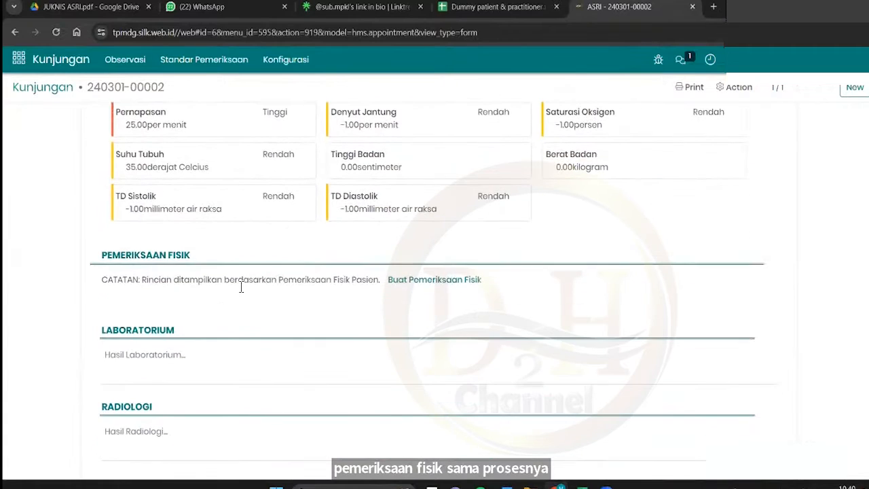
scroll(133, 290, down, 1)
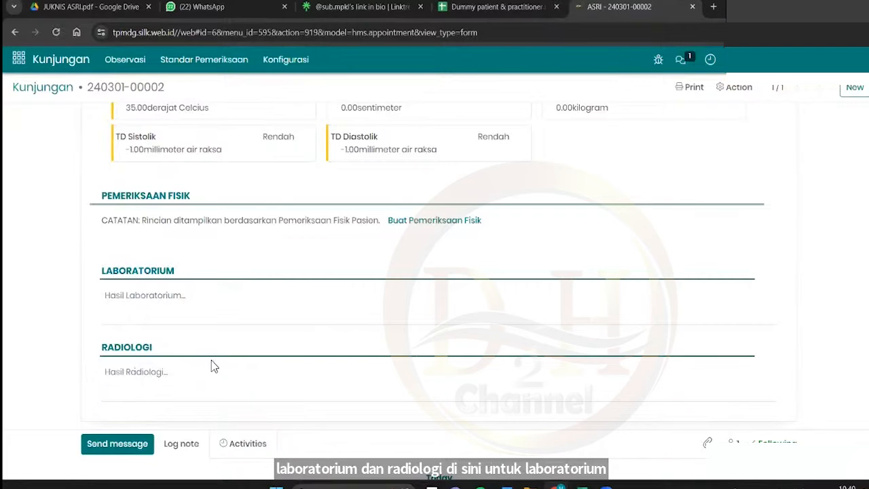
Open the Diagnosis (ICD-10) section of the visit
scroll(211, 359, up, 8)
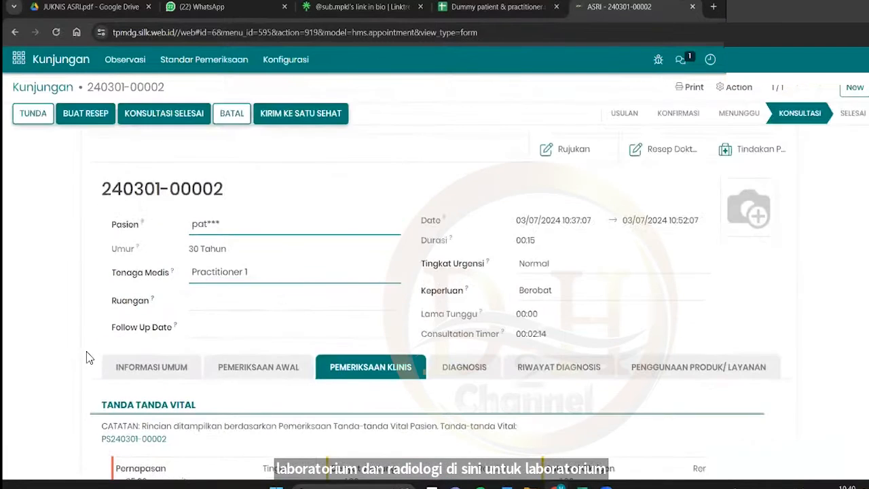
click(458, 357)
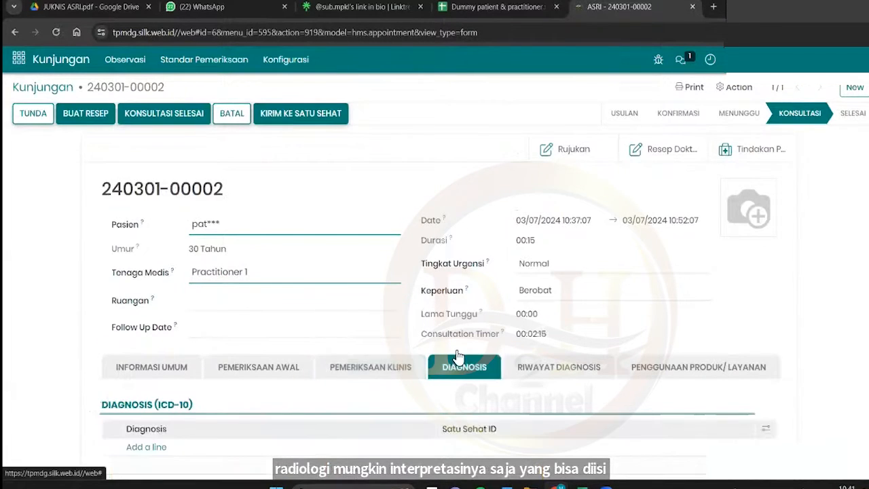
scroll(320, 333, down, 2)
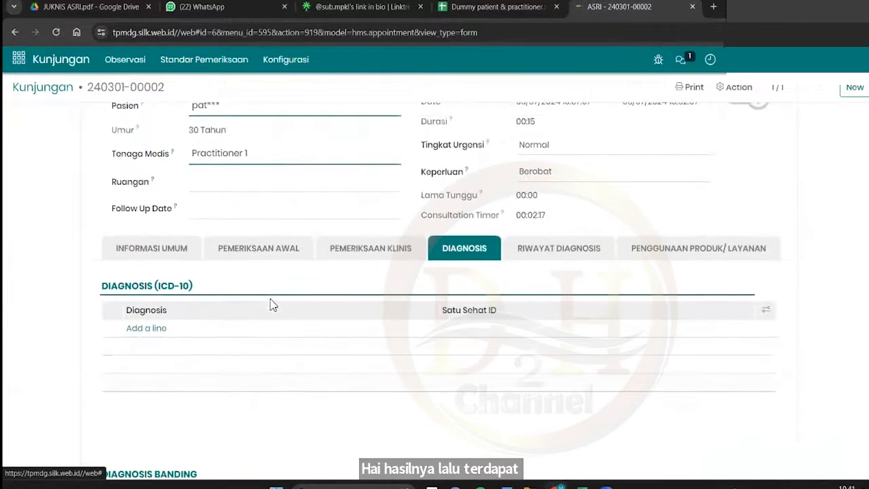
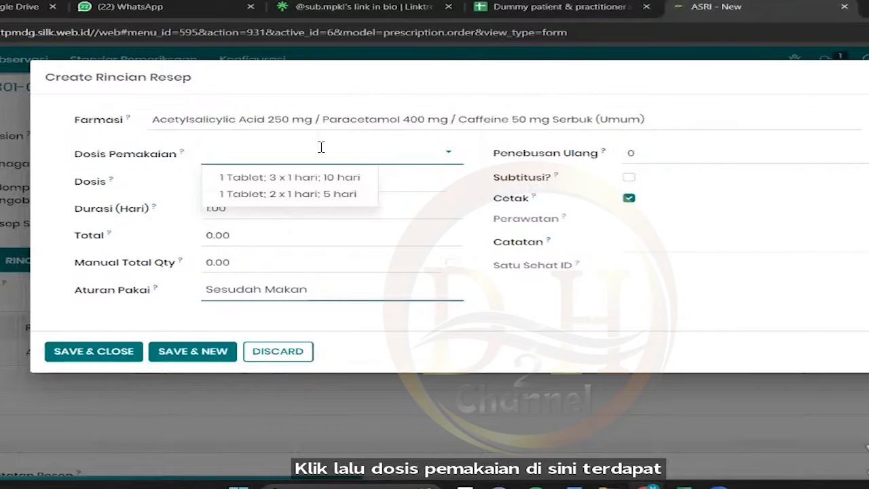
Set the prescription line's dosage to 1 Tablet; 3 x 1 hari; 10 hari, keep Aturan Pakai as Sesudah Makan, and save the line
click(321, 180)
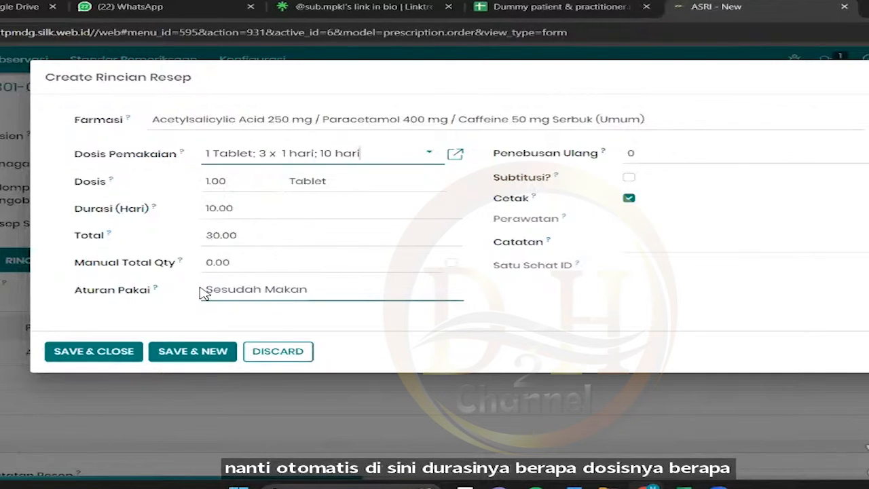
click(227, 293)
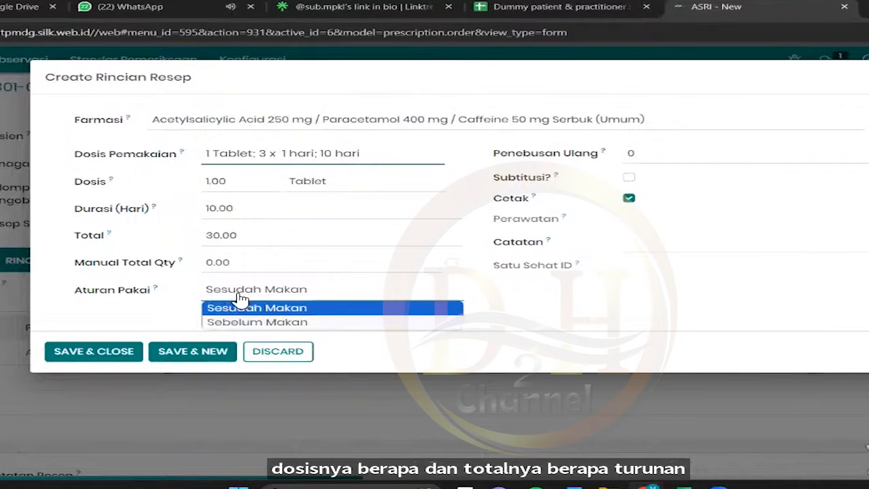
click(123, 325)
click(102, 349)
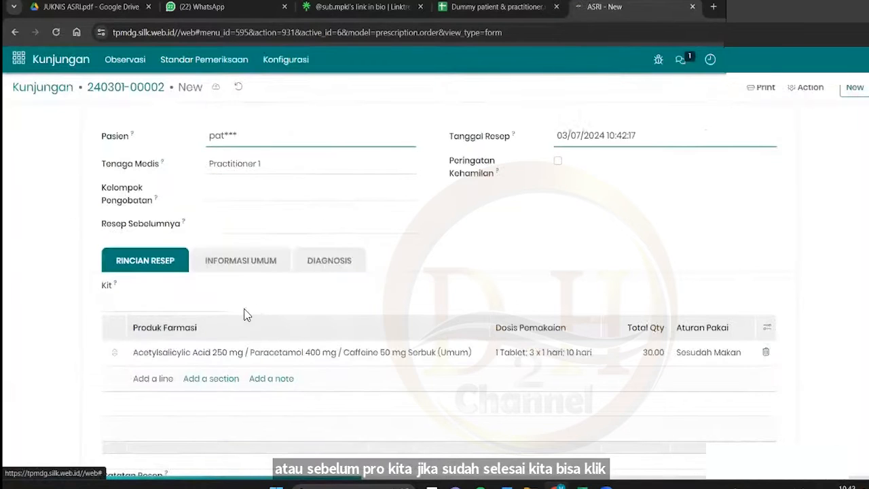
Save and confirm the prescription and send it to Satu Sehat
scroll(262, 314, up, 2)
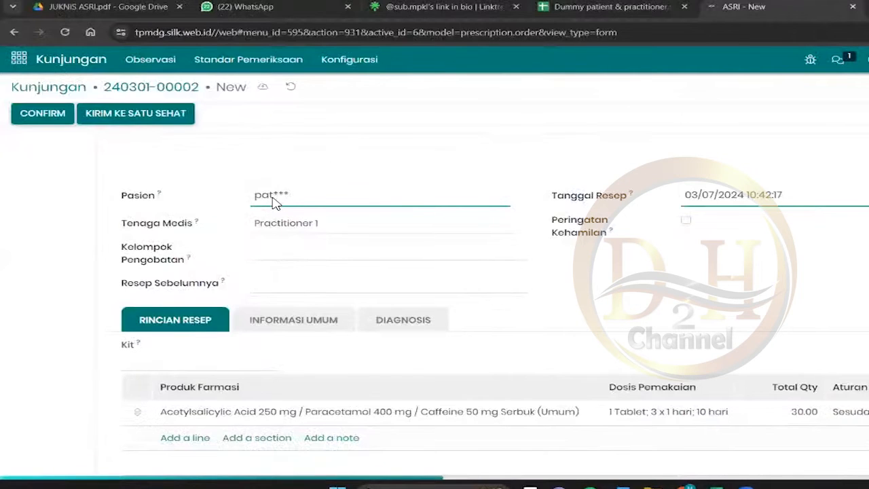
click(262, 87)
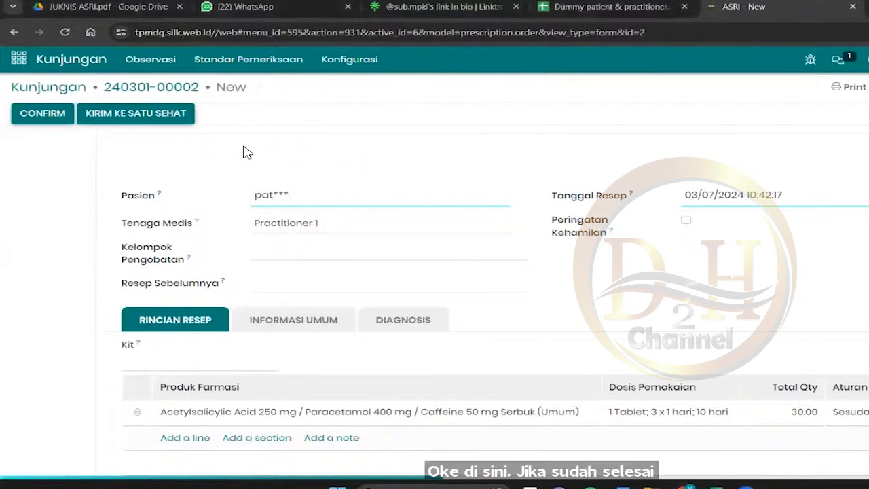
click(35, 115)
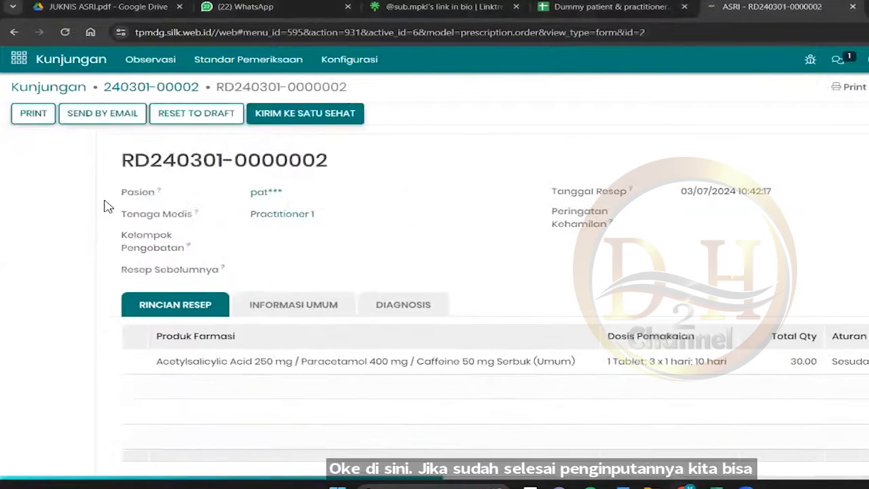
click(306, 114)
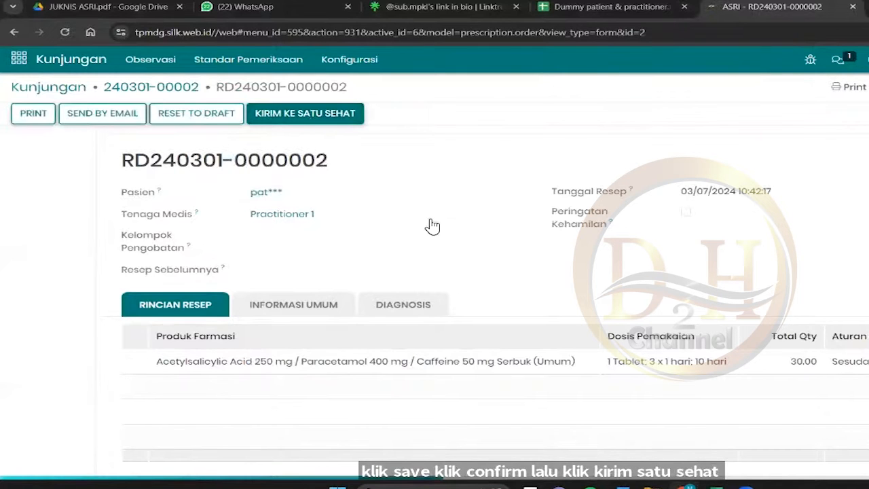
Check the Satu Sehat ID in the details of the prescribed medicine line
click(200, 361)
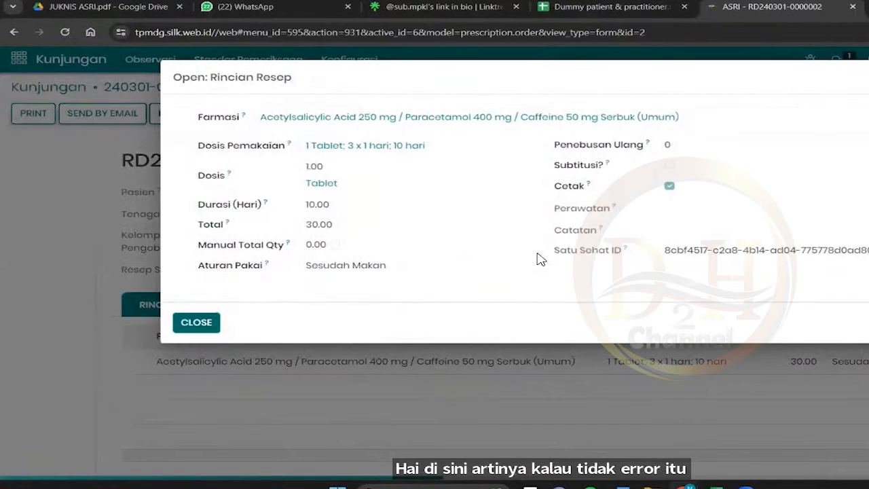
drag(537, 255, 598, 250)
click(585, 272)
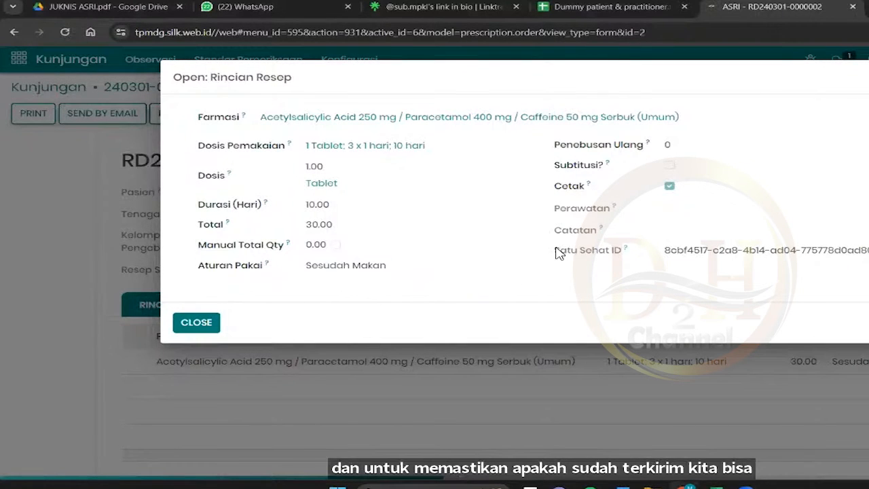
drag(556, 251, 868, 250)
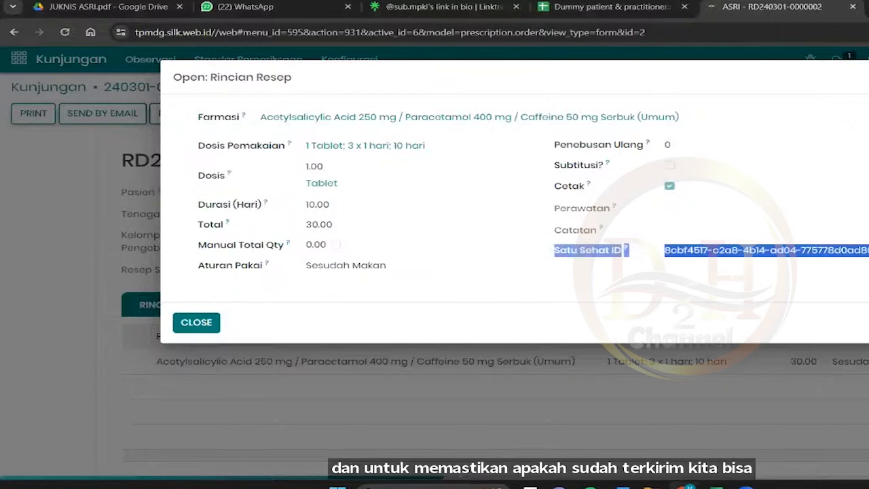
click(868, 77)
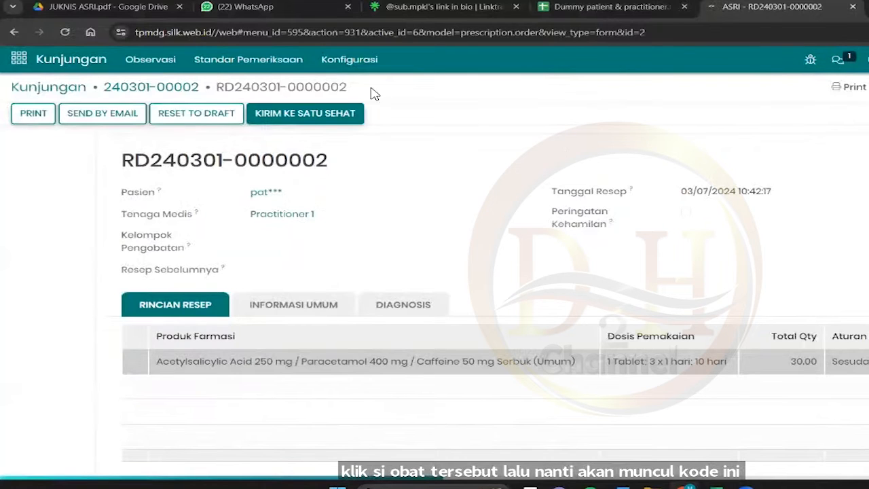
Return to the visit and create a new Tindakan / Prosedur record for the patient
click(153, 91)
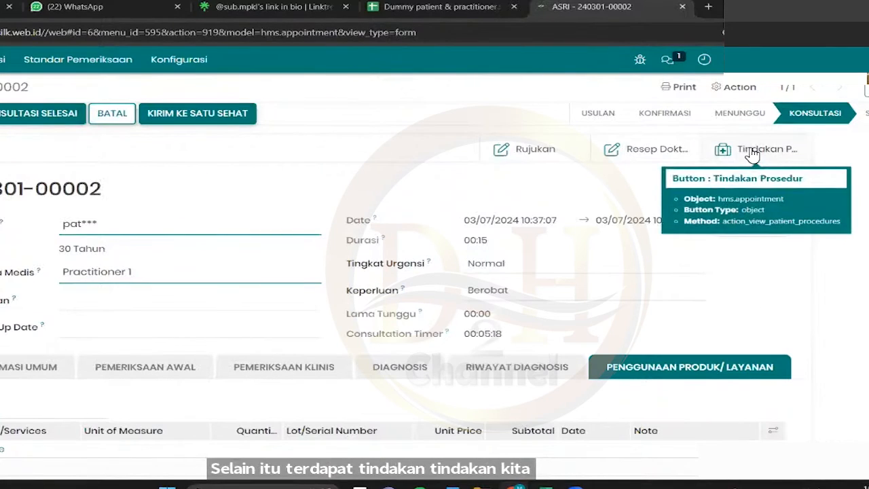
click(753, 154)
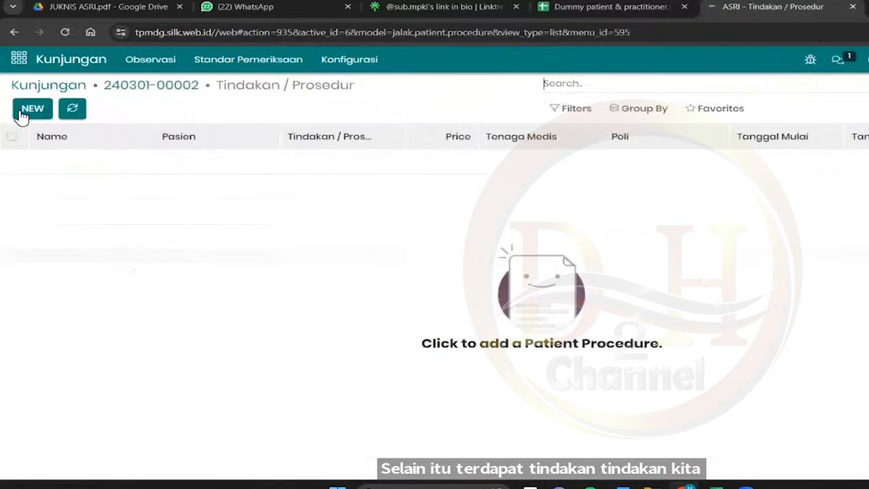
click(21, 113)
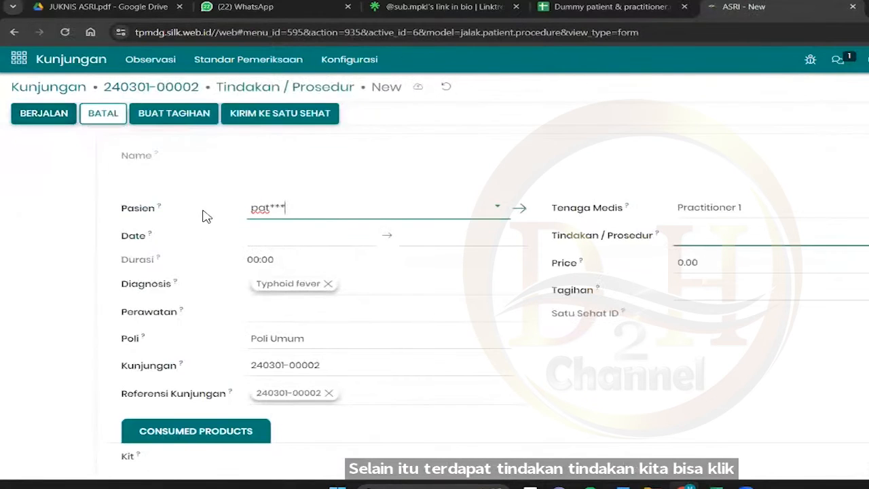
Set the procedure's date to 03/07/2024 from 10:00 to 10:45 and choose [00] Procedures and interventions, Not Elsewhere Classified
click(294, 235)
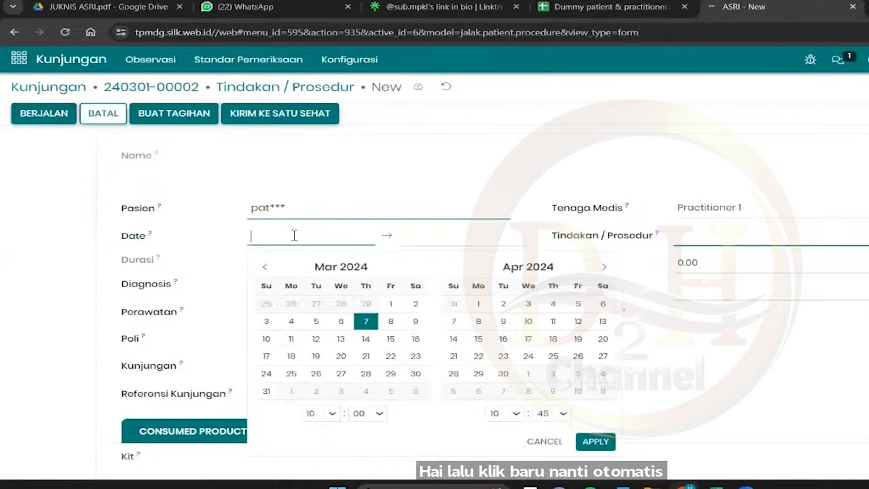
click(366, 324)
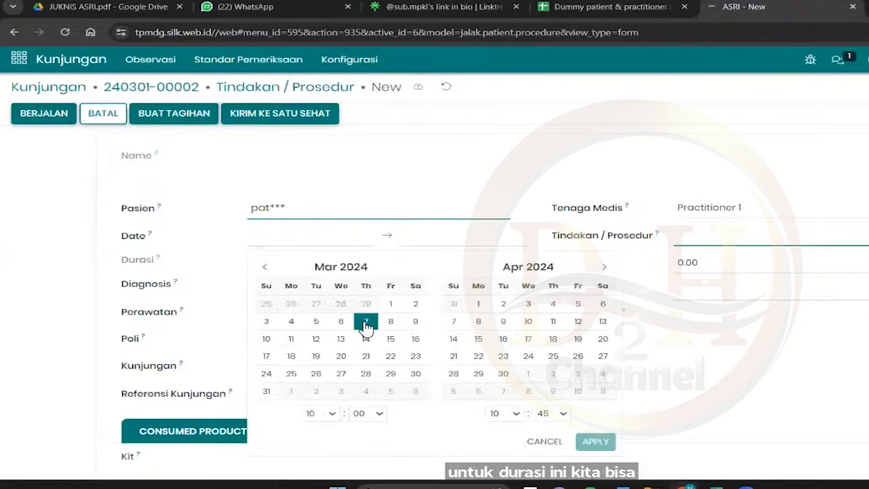
scroll(498, 301, down, 1)
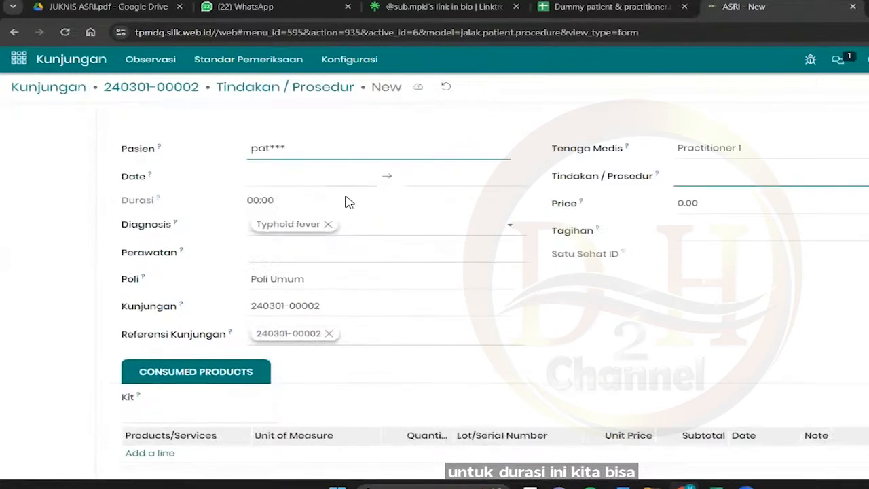
click(338, 182)
click(369, 261)
click(369, 262)
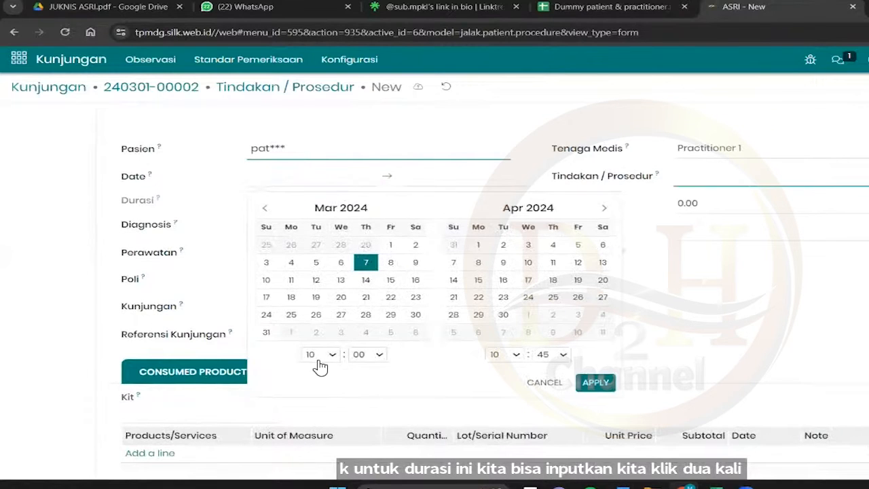
click(591, 383)
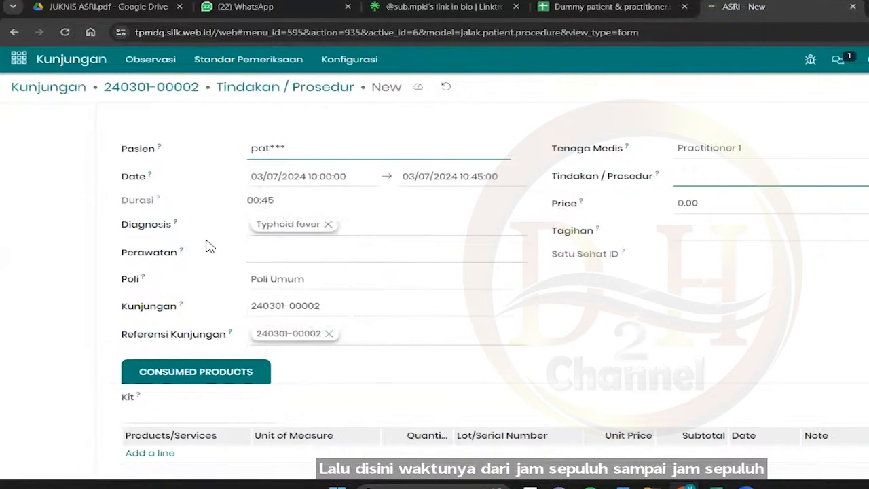
click(706, 184)
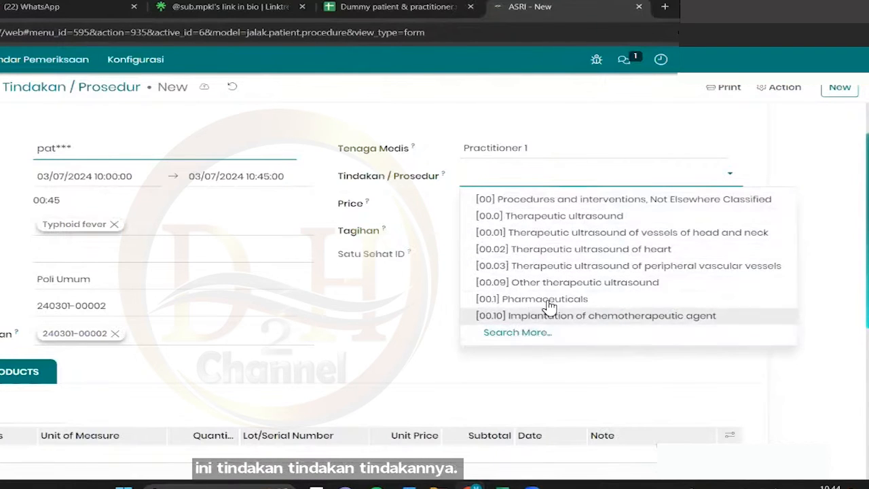
click(555, 200)
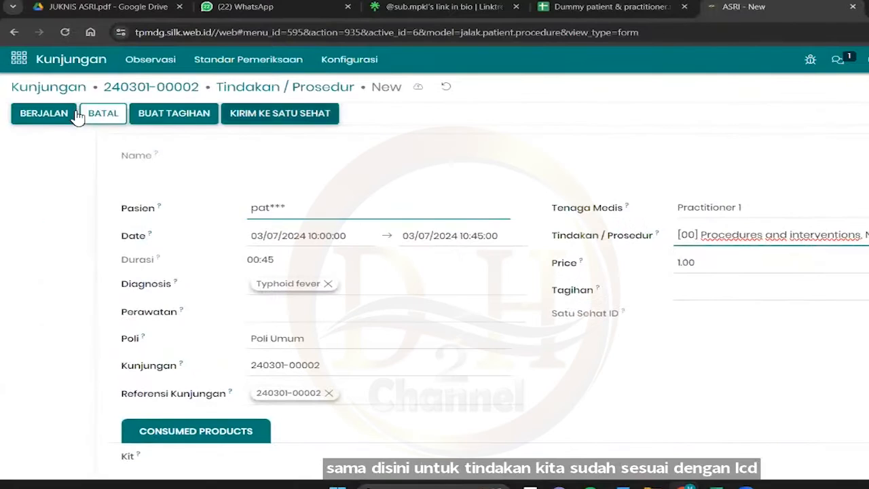
Mark the procedure as Berjalan and Selesai, and send it to Satu Sehat
click(24, 118)
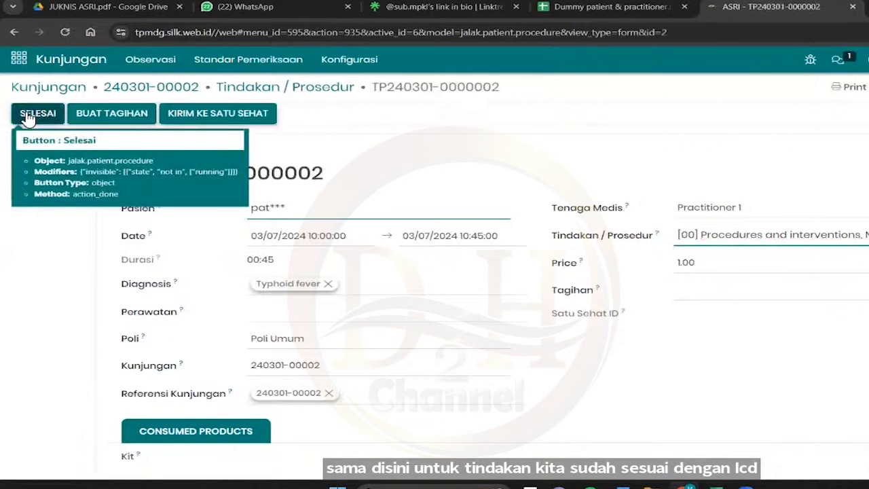
click(27, 118)
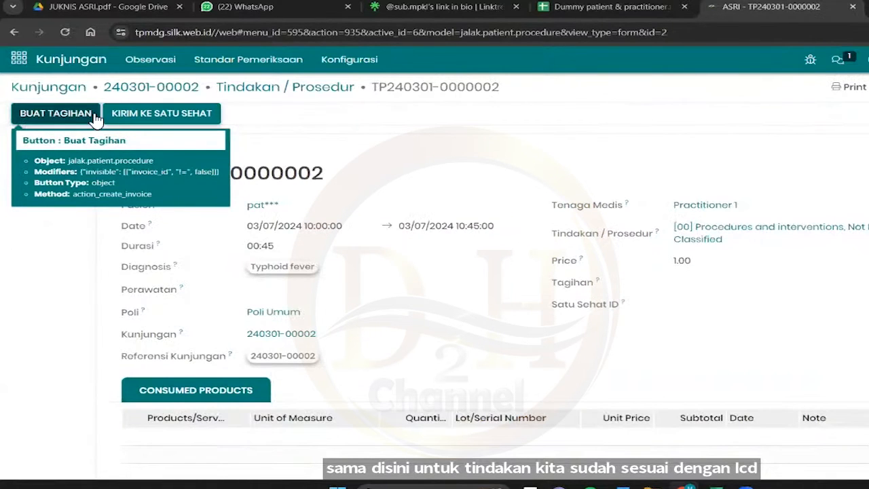
click(123, 115)
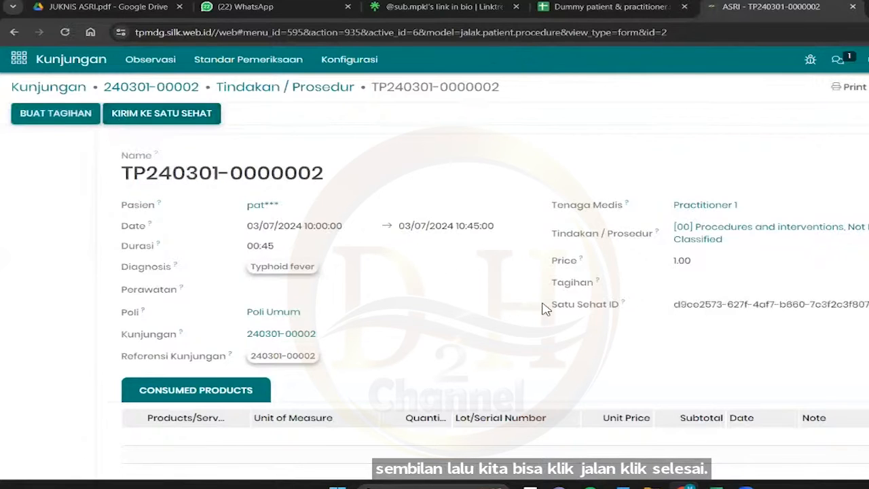
Check the Satu Sehat ID of the procedure record
drag(543, 303, 749, 305)
click(797, 304)
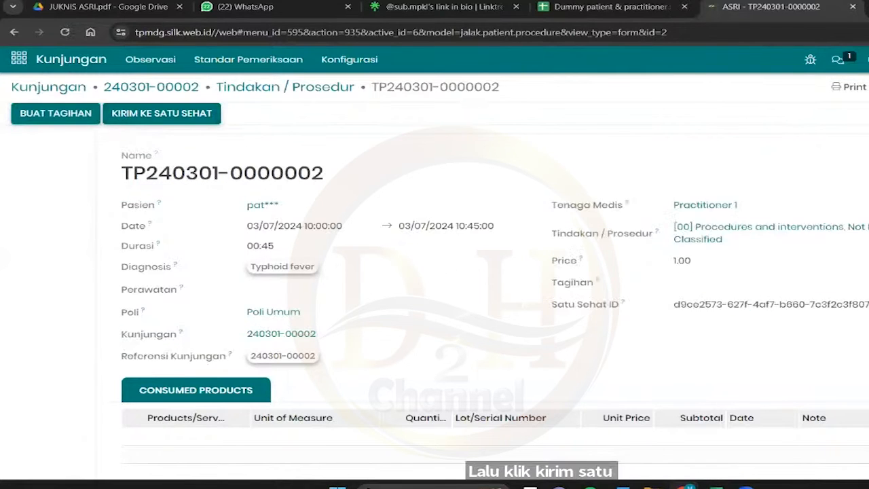
triple_click(797, 303)
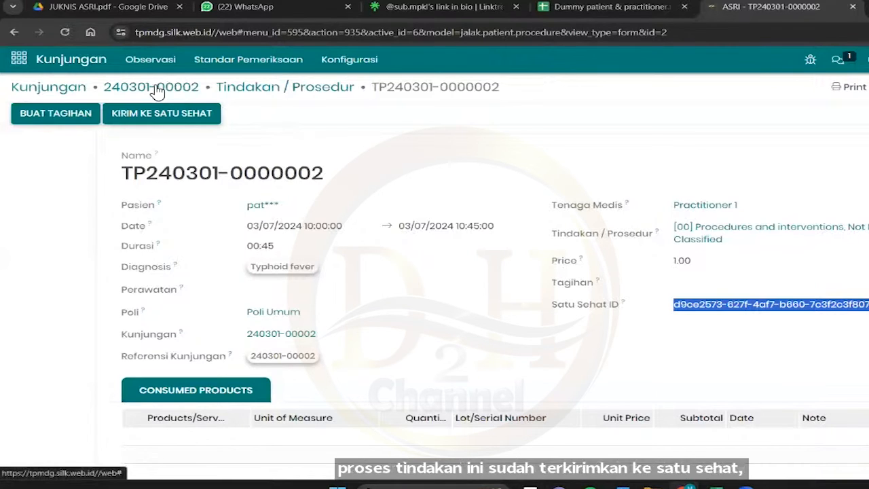
Return to the visit and mark its consultation as finished
click(157, 91)
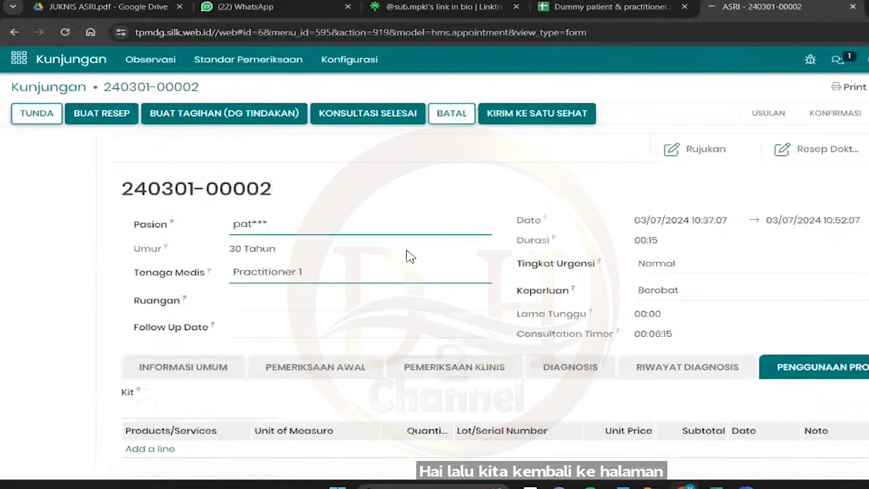
scroll(235, 307, down, 4)
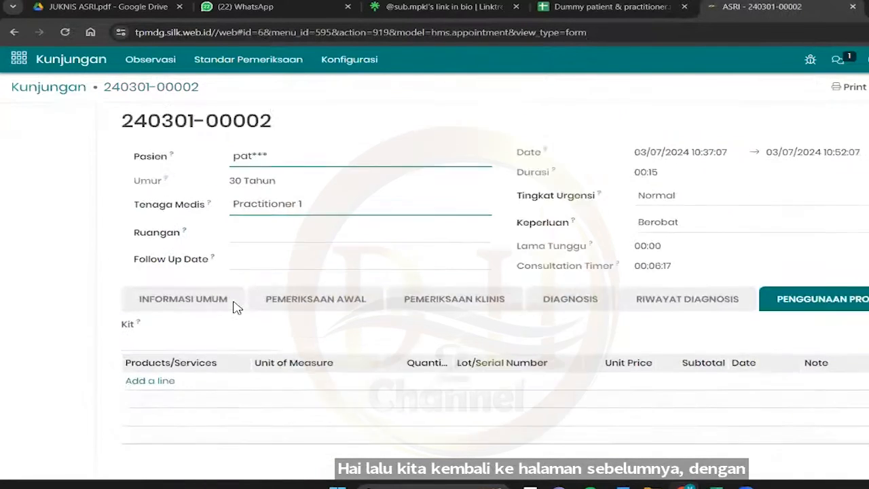
scroll(235, 306, up, 4)
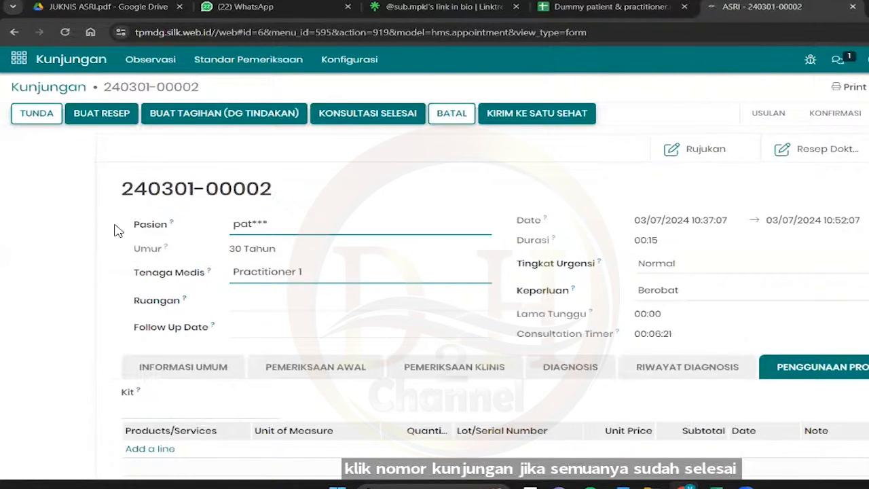
click(351, 123)
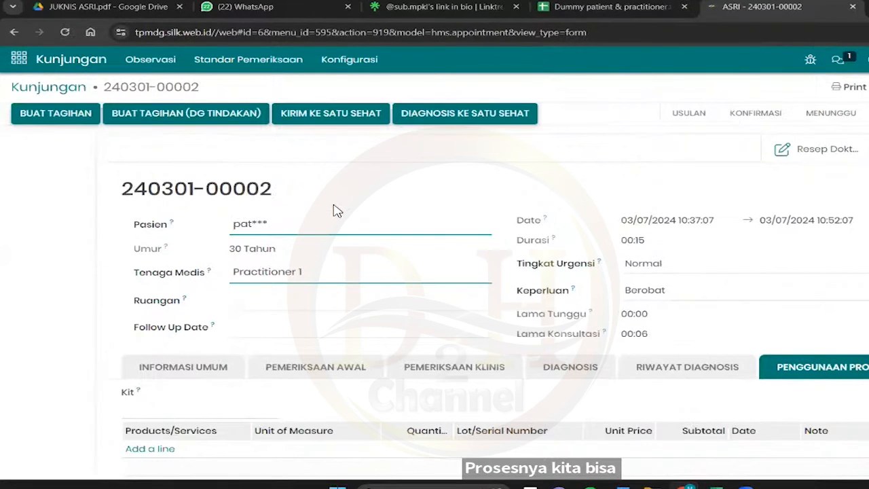
Review the visit's general information, including Bebas Tagihan, Jenis Kunjungan and Administrasi Pendaftaran
click(218, 370)
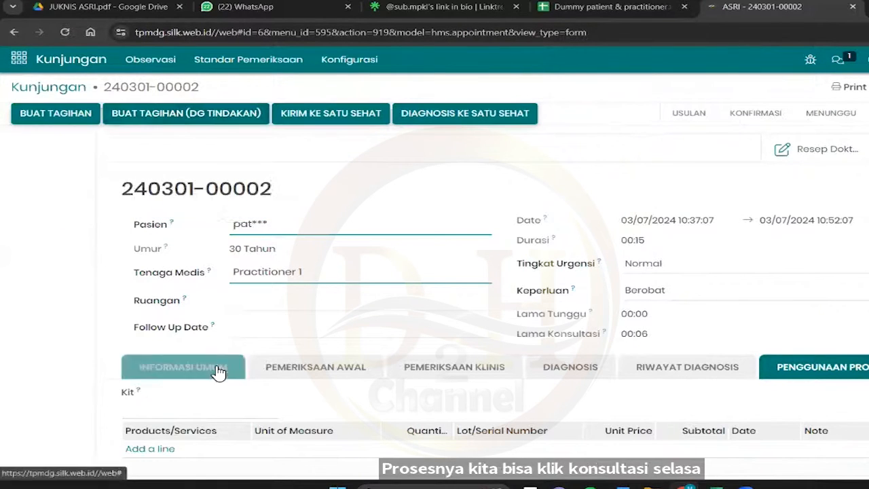
scroll(478, 311, down, 4)
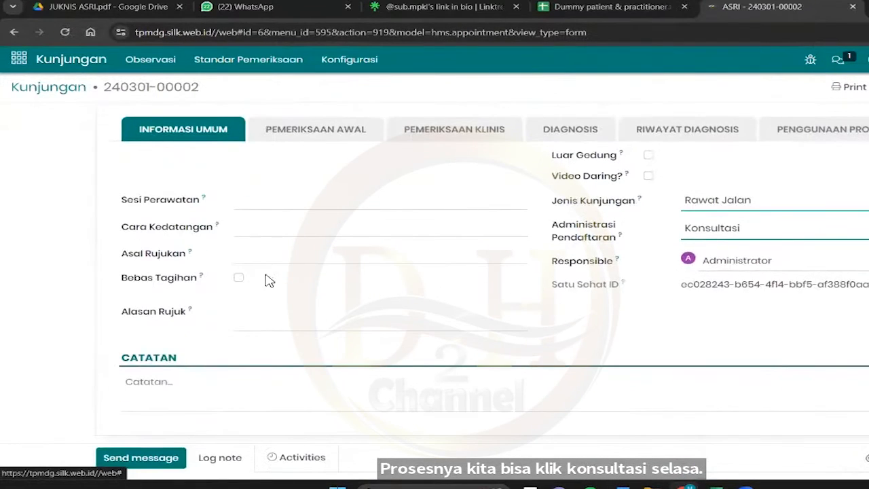
scroll(254, 289, up, 4)
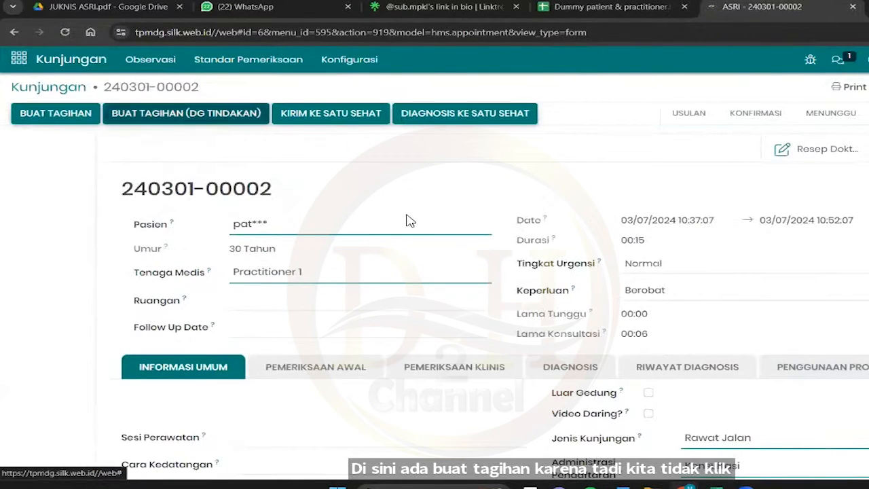
scroll(408, 221, down, 1)
scroll(469, 224, down, 2)
scroll(423, 213, up, 1)
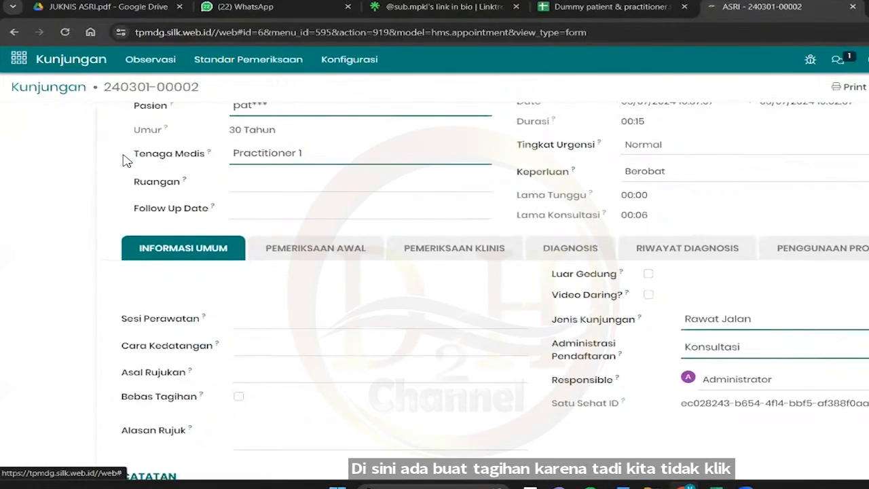
scroll(373, 228, up, 1)
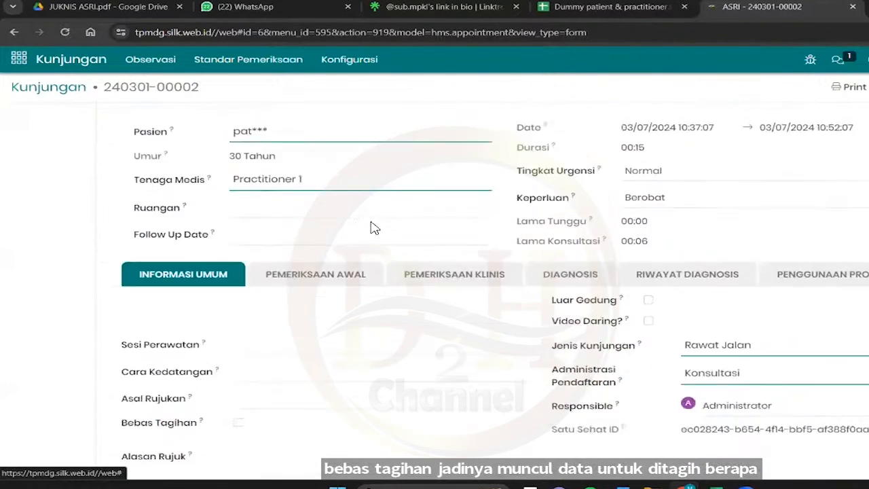
scroll(475, 258, down, 2)
drag(558, 287, 654, 300)
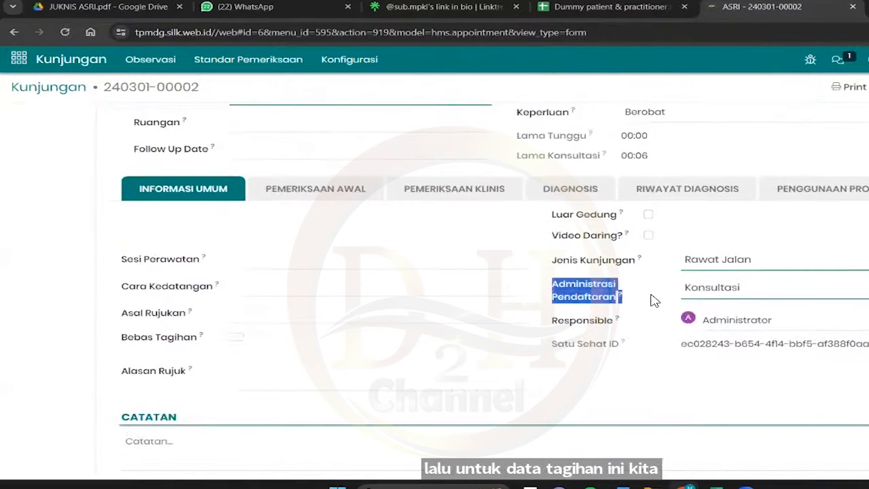
scroll(469, 196, up, 3)
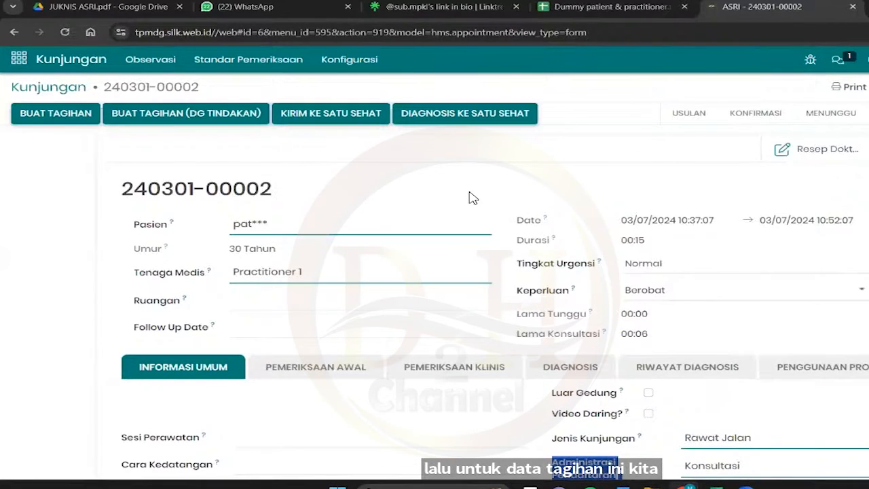
Create the visit's invoice including its procedures, and open the resulting draft invoice
click(169, 113)
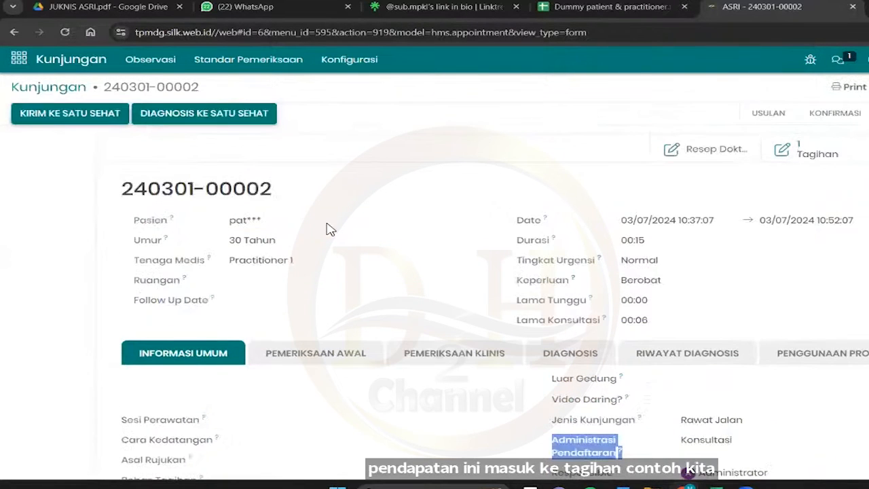
click(814, 160)
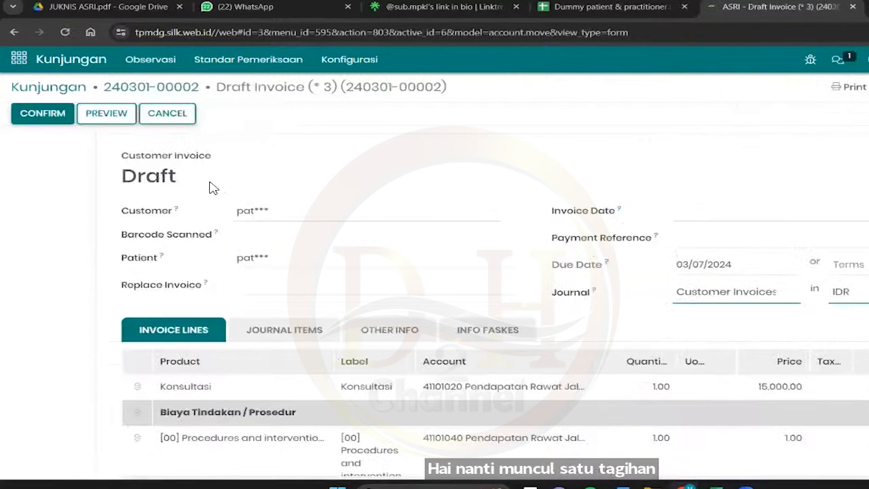
Examine the draft invoice's lines for the consultation and procedure charges, including their accounts, quantities and prices
scroll(466, 292, down, 1)
scroll(466, 291, up, 1)
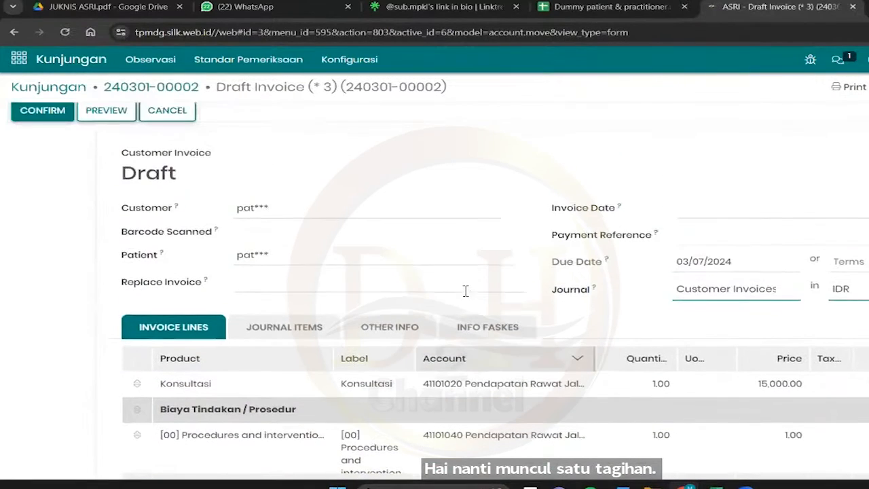
scroll(435, 277, down, 2)
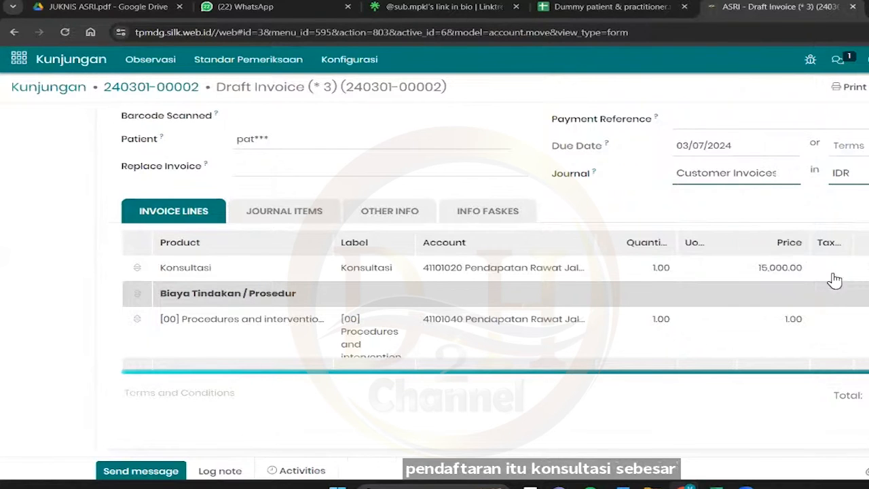
scroll(436, 330, down, 2)
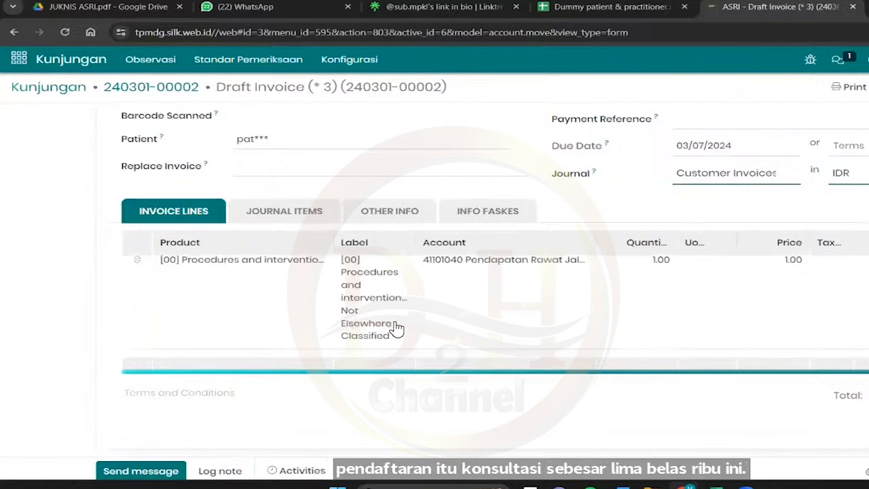
scroll(398, 330, up, 2)
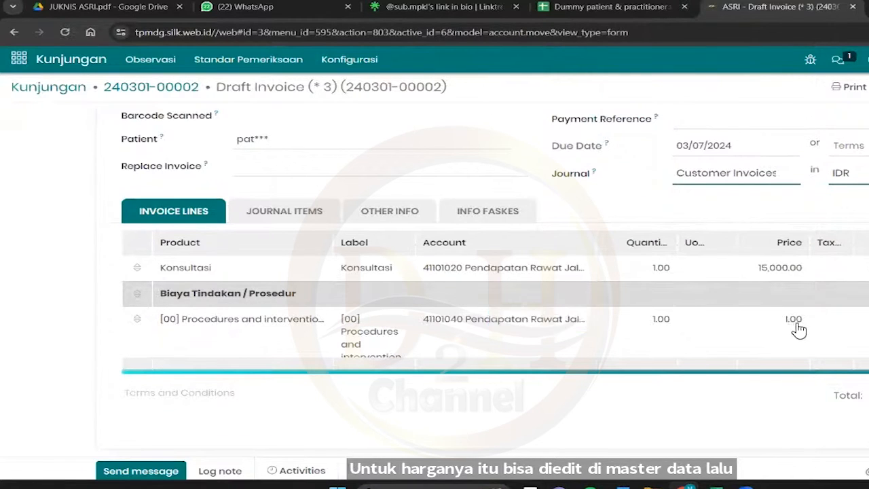
scroll(766, 305, up, 2)
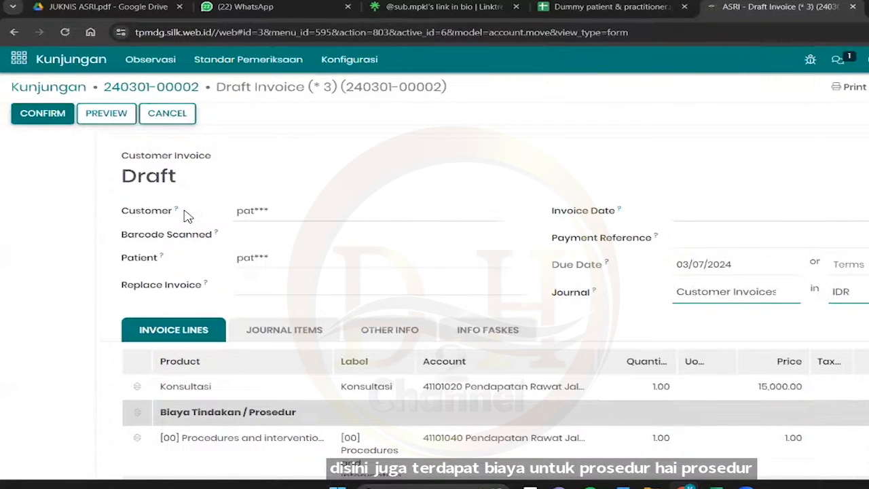
scroll(386, 315, down, 2)
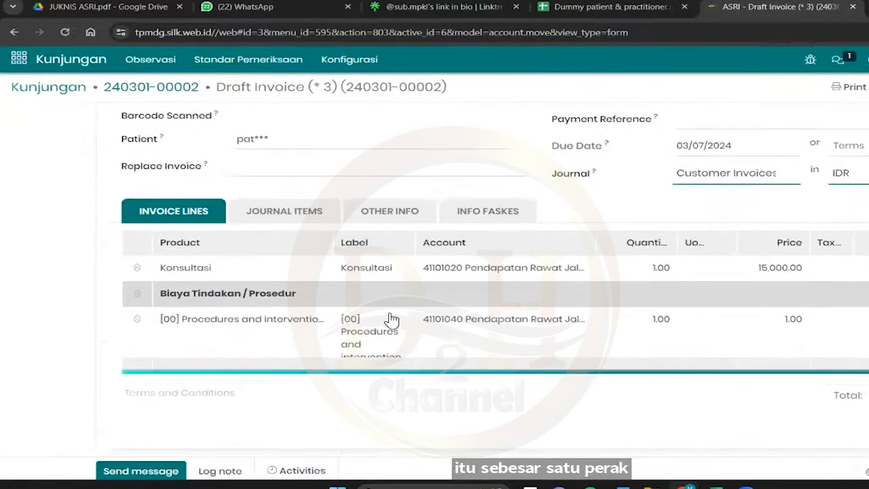
scroll(392, 322, up, 2)
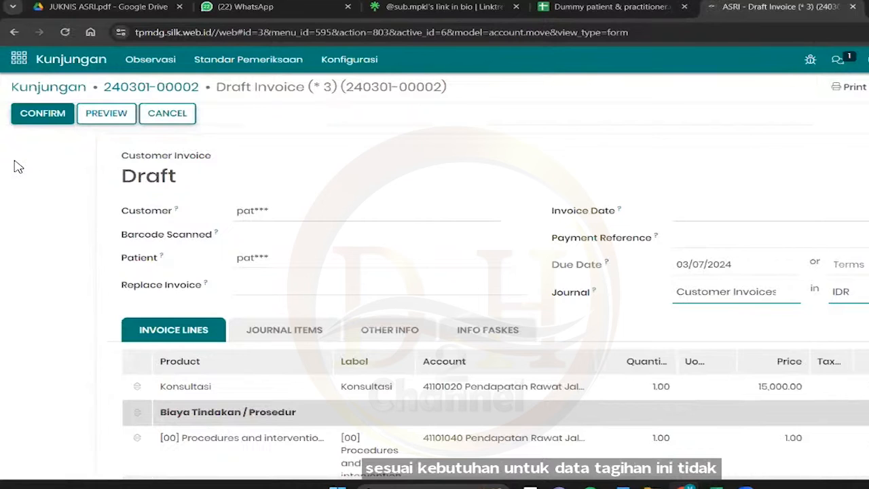
Confirm the draft invoice and register its payment through the Bank journal with the Manual payment method
click(20, 116)
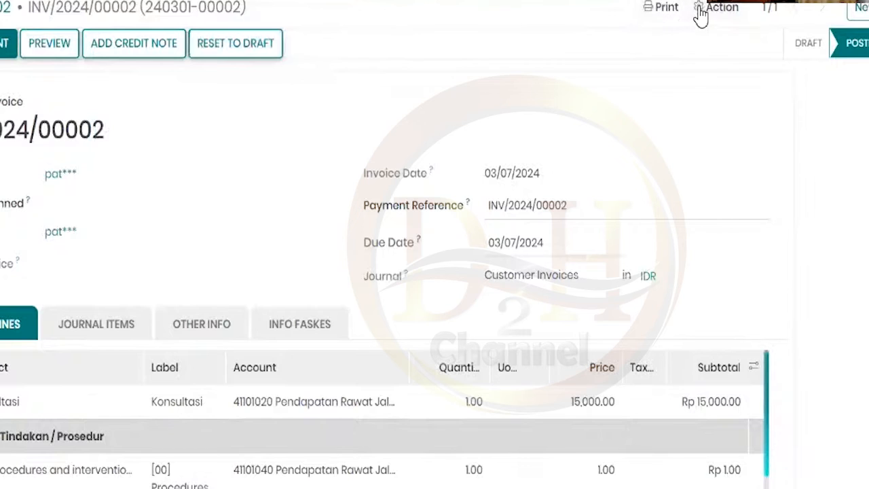
click(700, 15)
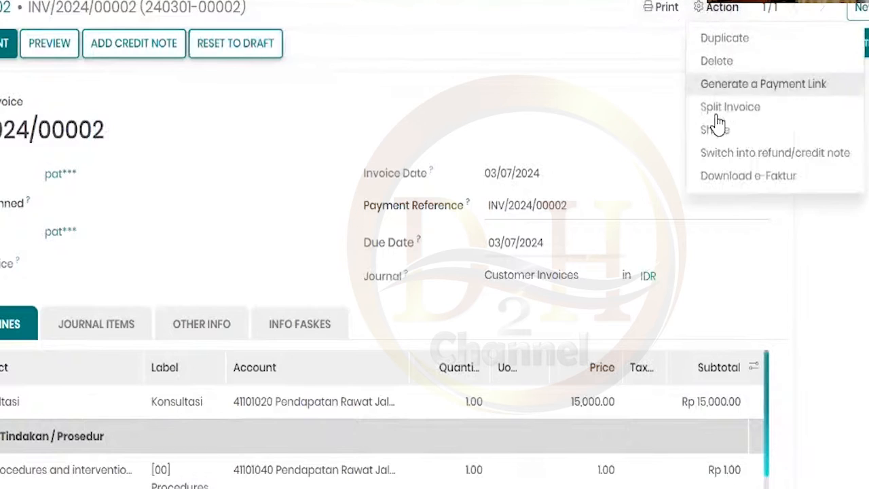
click(184, 91)
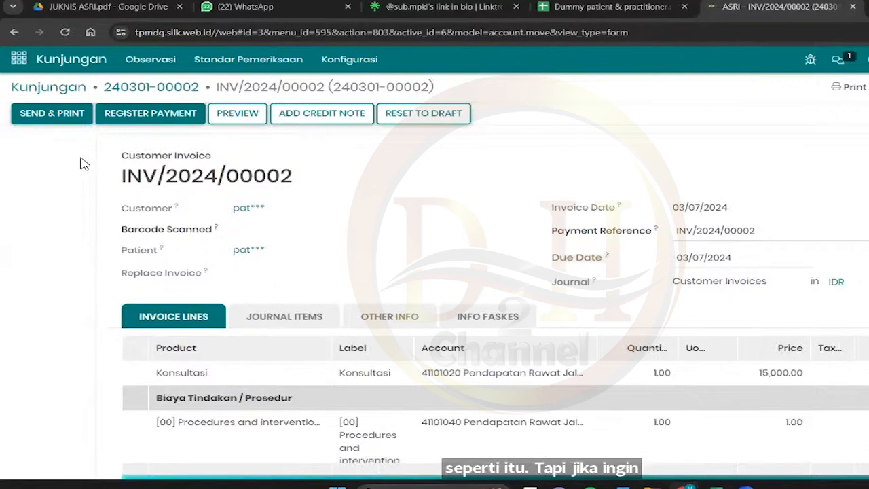
click(142, 119)
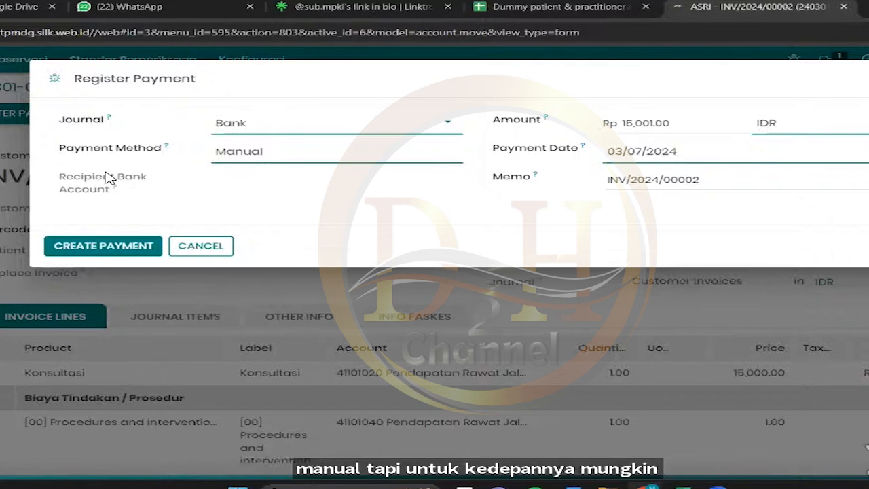
click(87, 247)
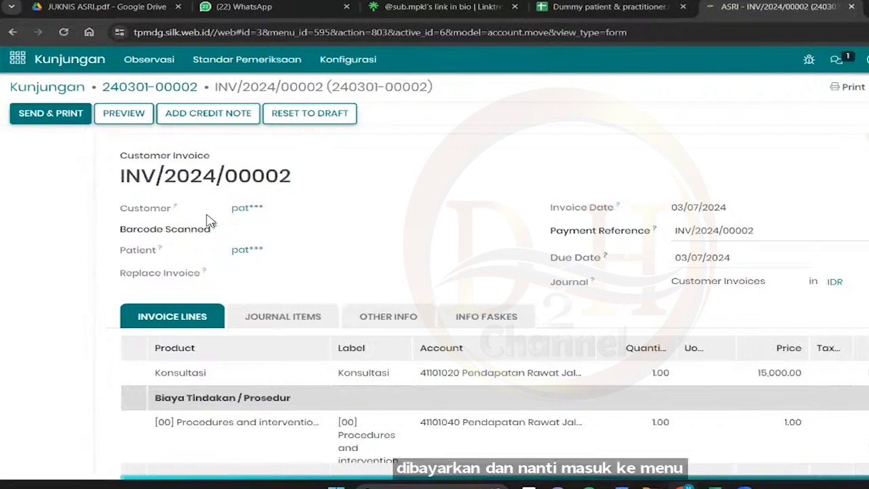
Return to the list of visits in the Kunjungan module
click(15, 63)
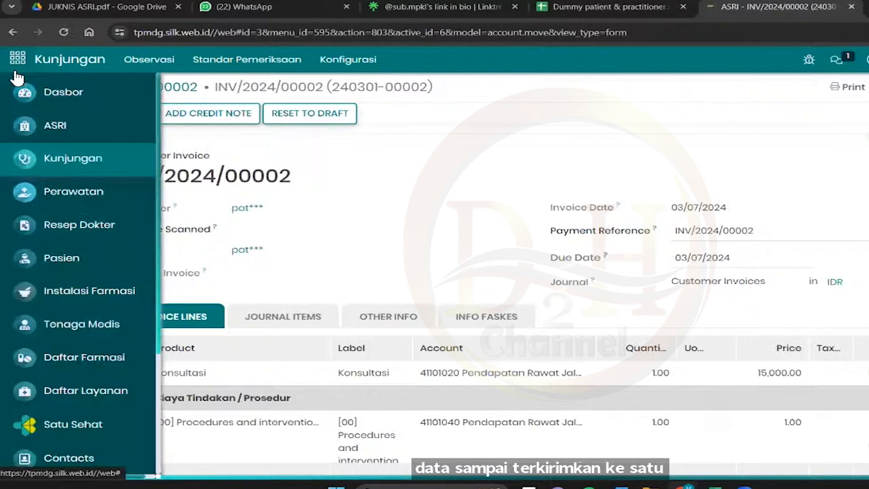
click(67, 160)
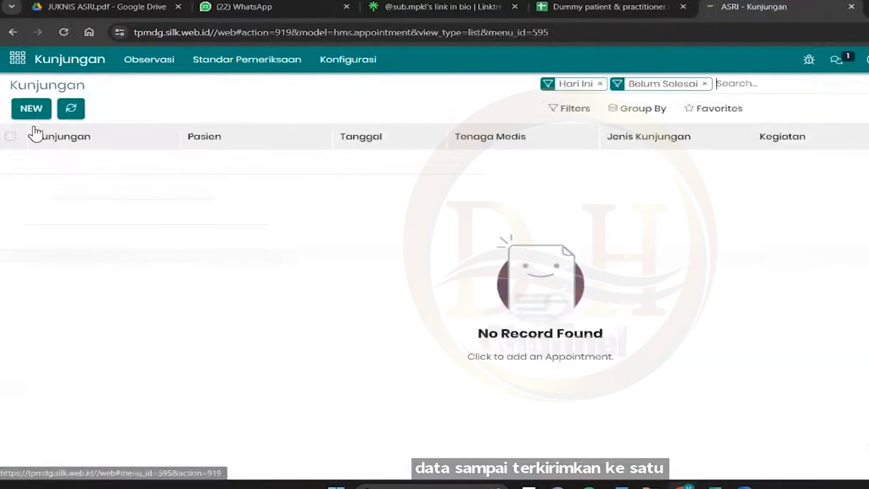